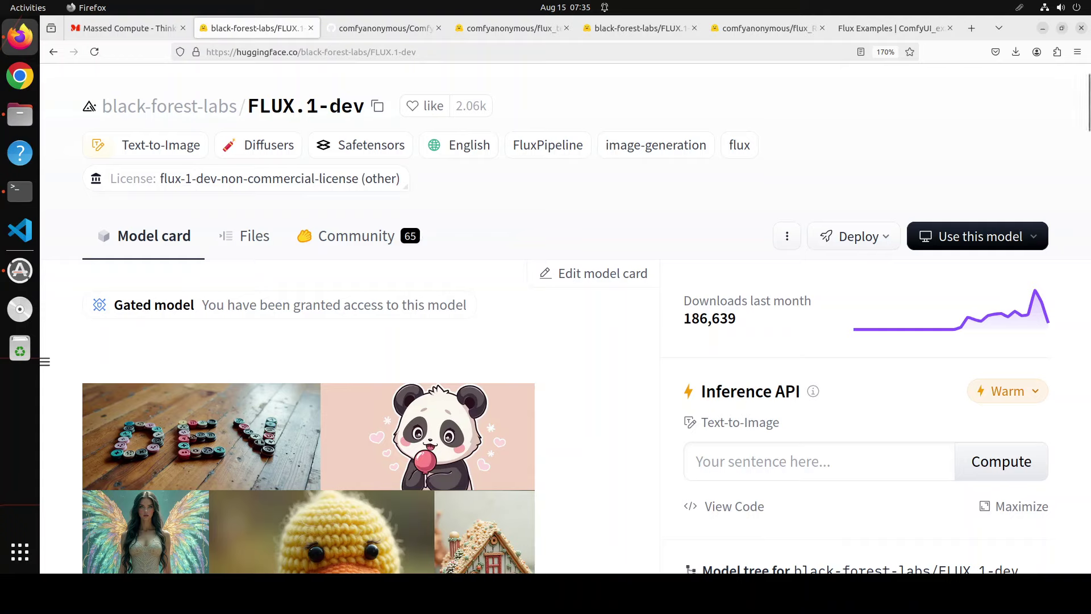
- Browse the ComfyUI GitHub, FLUX.1-dev and Massed Compute tabs, then return to the terminal
click(385, 28)
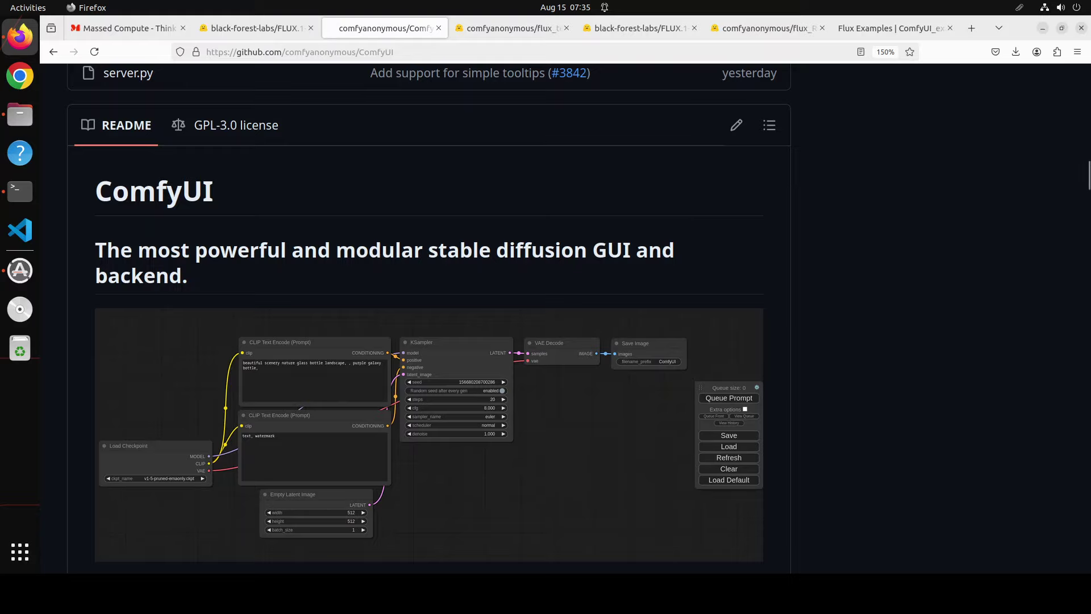
click(261, 30)
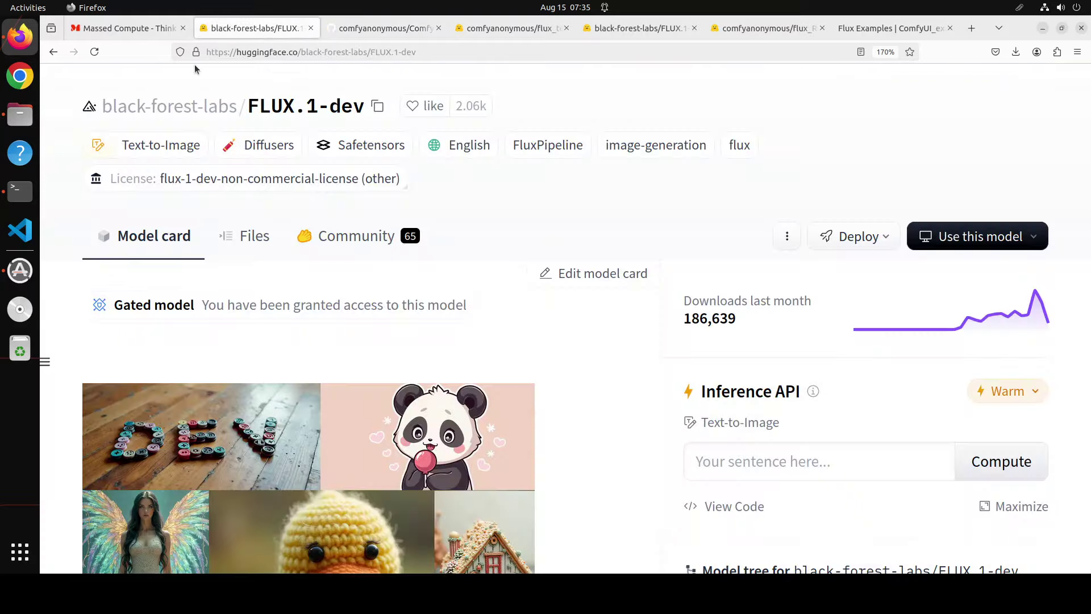
click(142, 28)
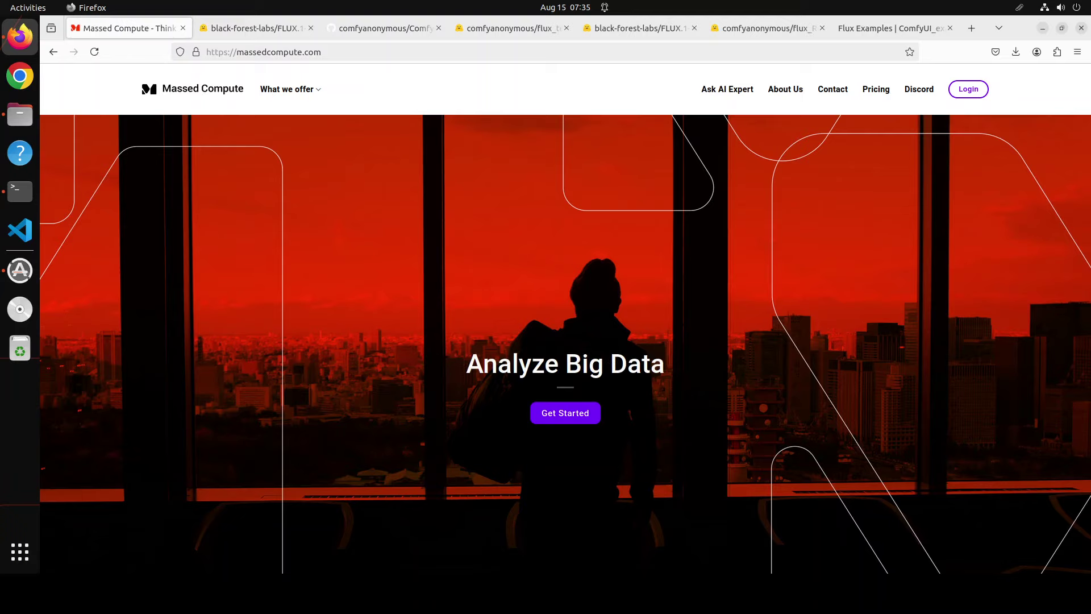
key(alt+Tab)
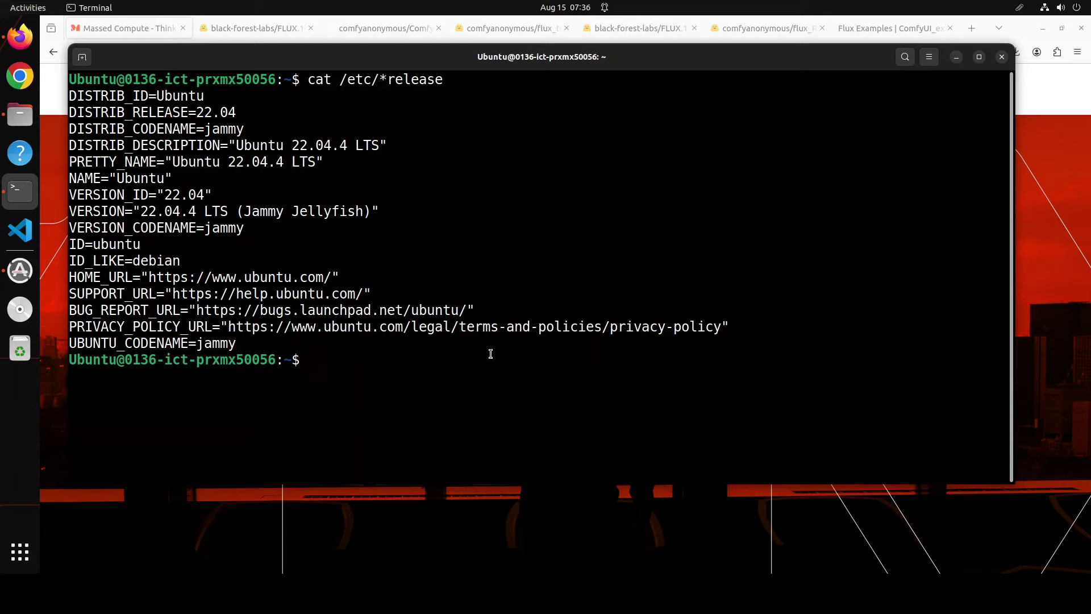
- Run nvidia-smi to confirm one RTX A6000 with 49140MiB memory and CUDA 12.2
text(nvidia-smi)
key(Return)
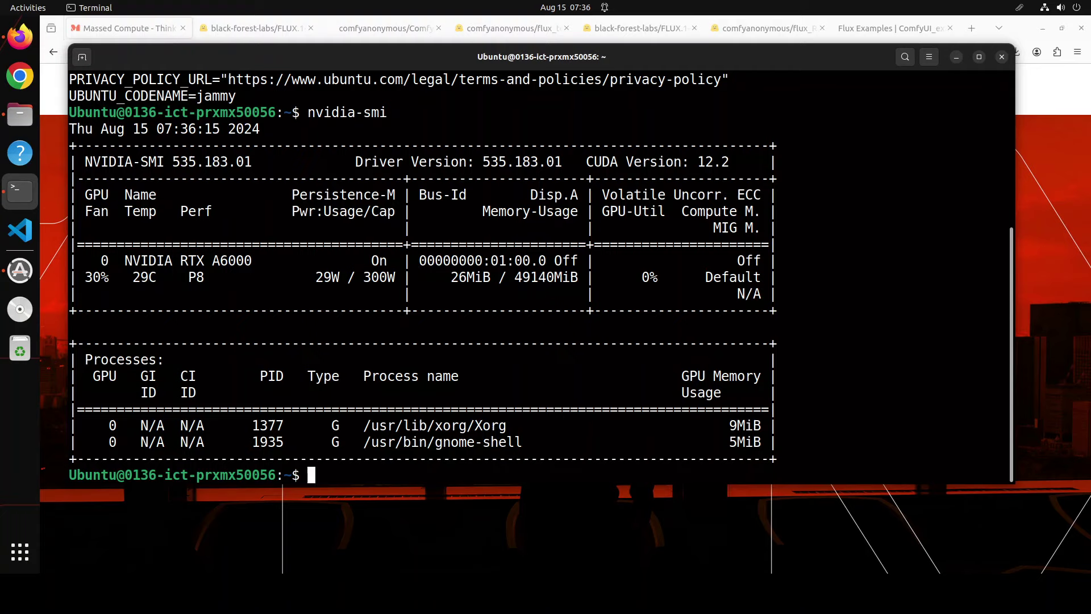
- Create and activate a Python 3.11 conda environment named comfy
text(clear)
key(Return)
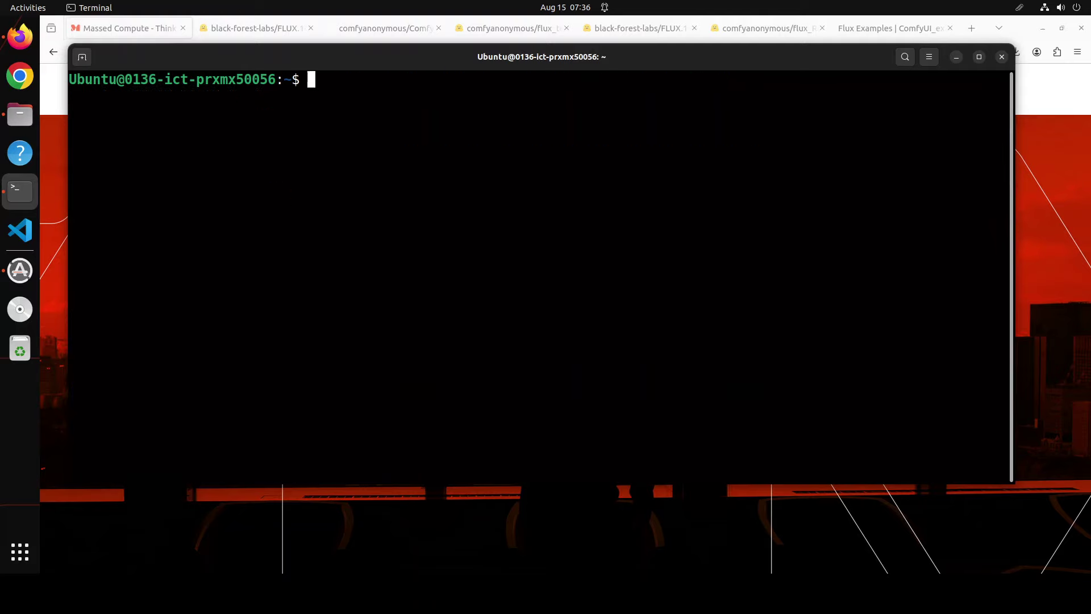
right_click(460, 125)
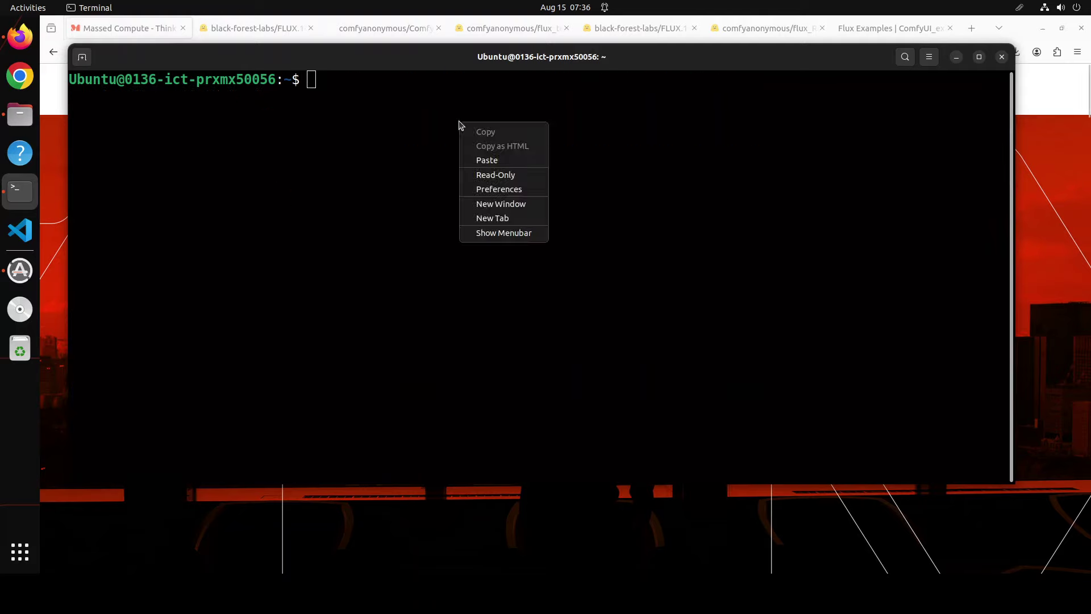
click(499, 160)
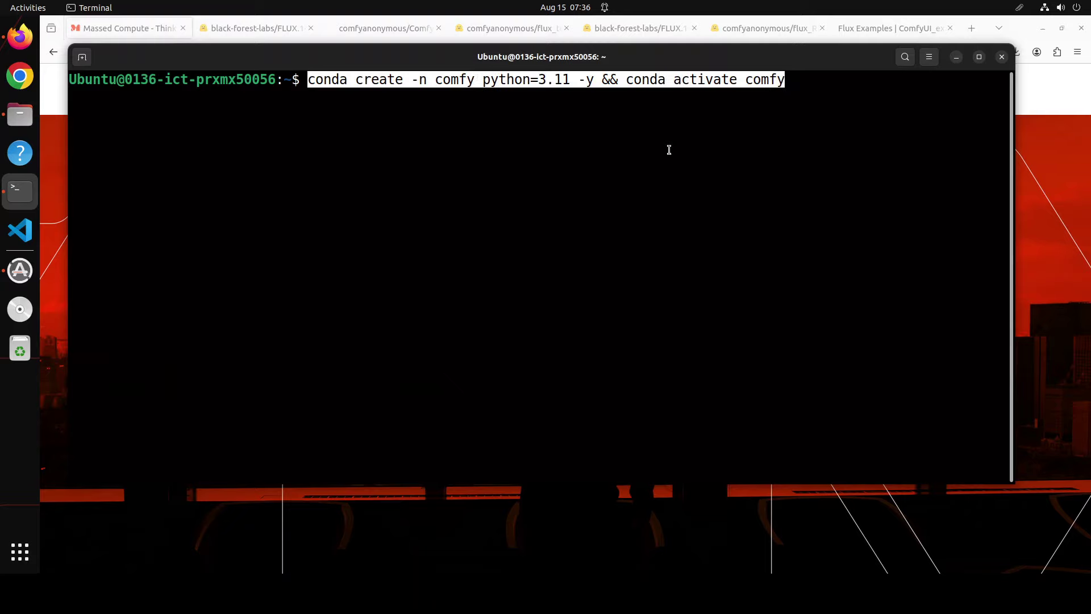
key(Return)
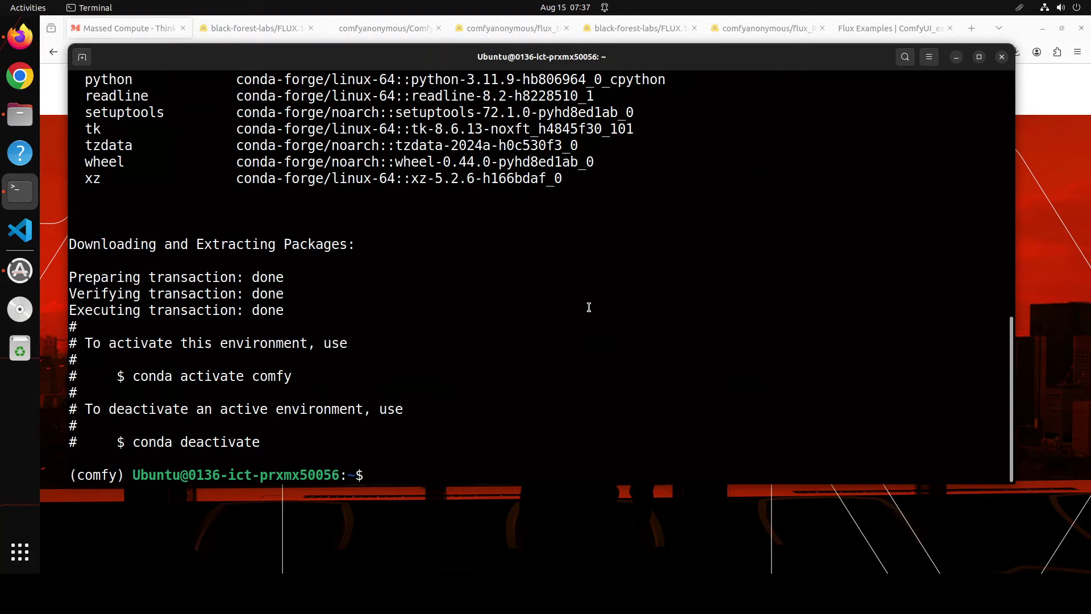
- Paste the git clone command for the ComfyUI repository into a cleared terminal
text(clear)
key(Return)
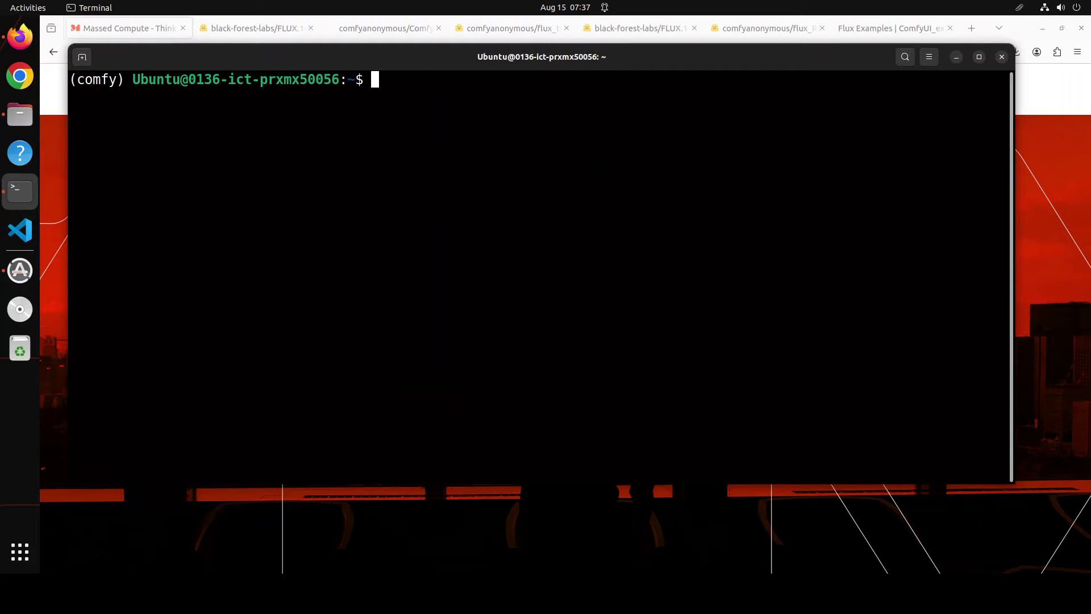
right_click(416, 127)
click(458, 165)
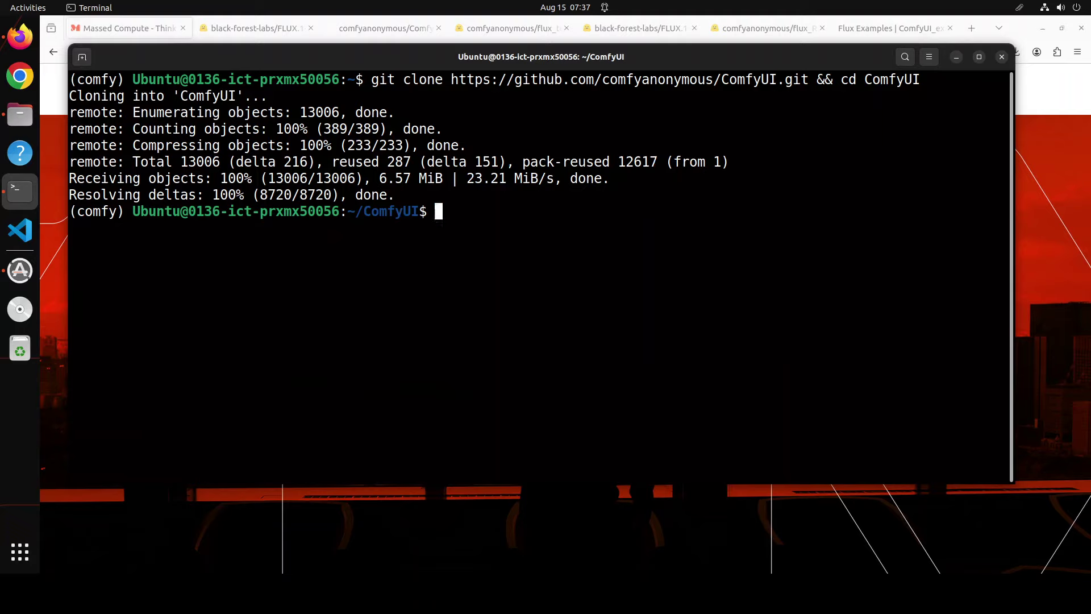
- Install PyTorch into the comfy environment with the pasted pip command
right_click(512, 227)
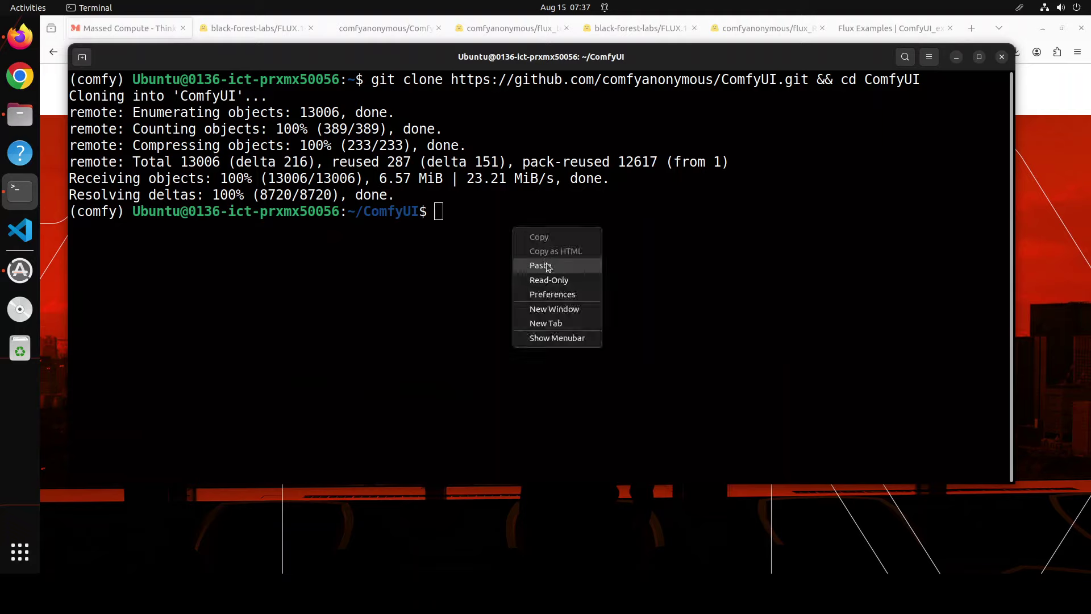
click(540, 266)
key(Return)
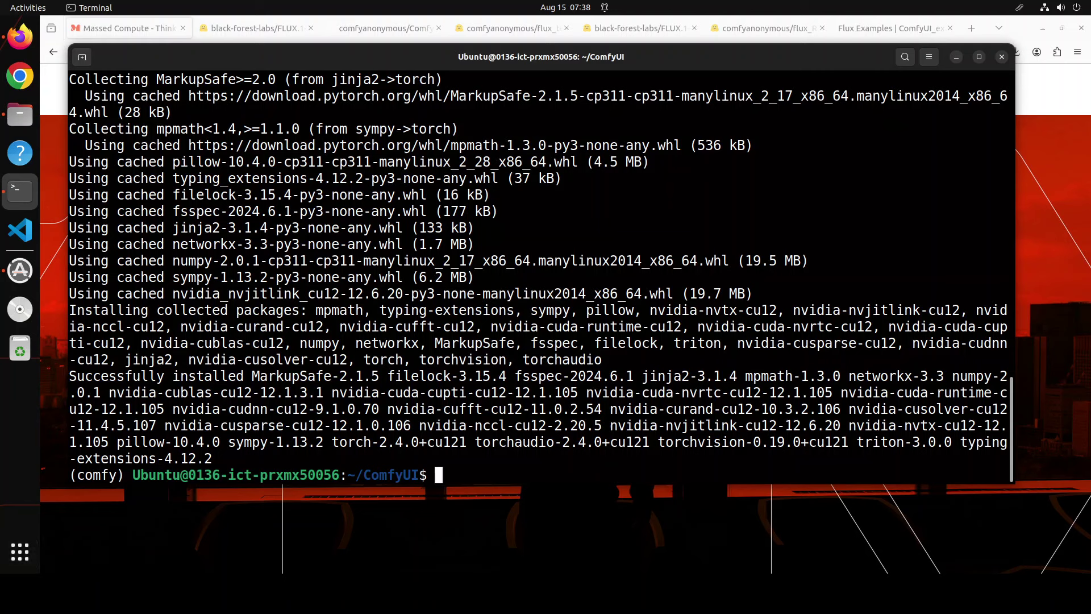
- Install ComfyUI's requirements.txt packages, then clear the terminal
right_click(501, 314)
click(553, 358)
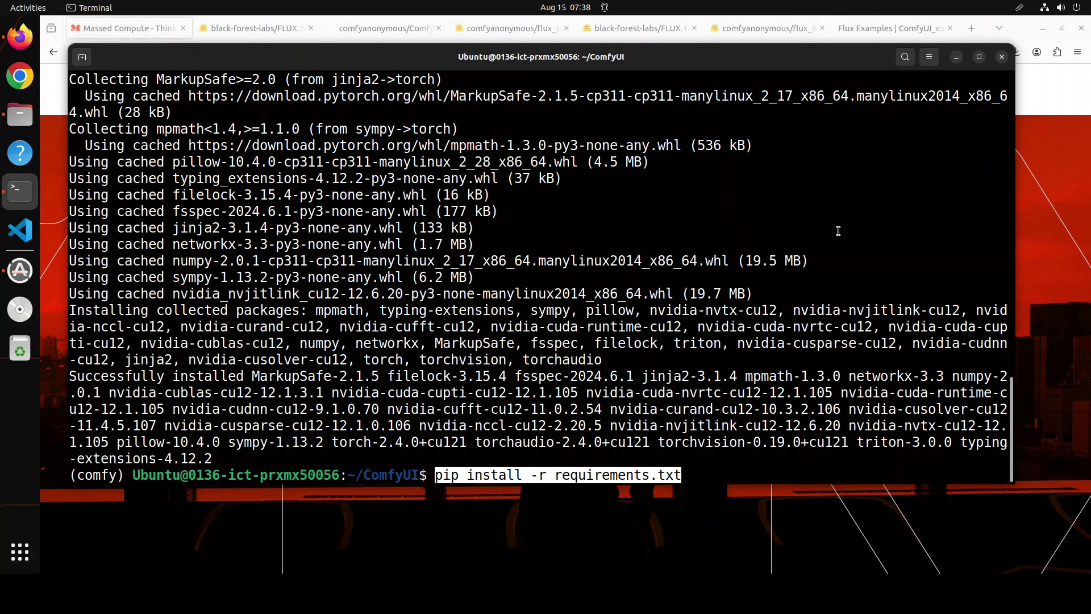
key(Return)
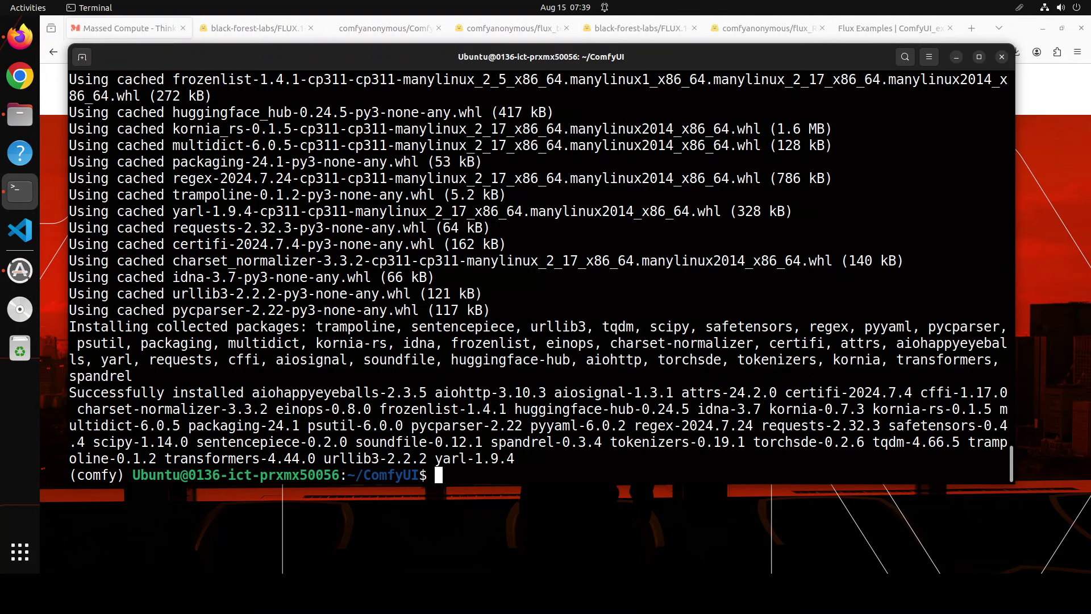
text(clear)
key(Return)
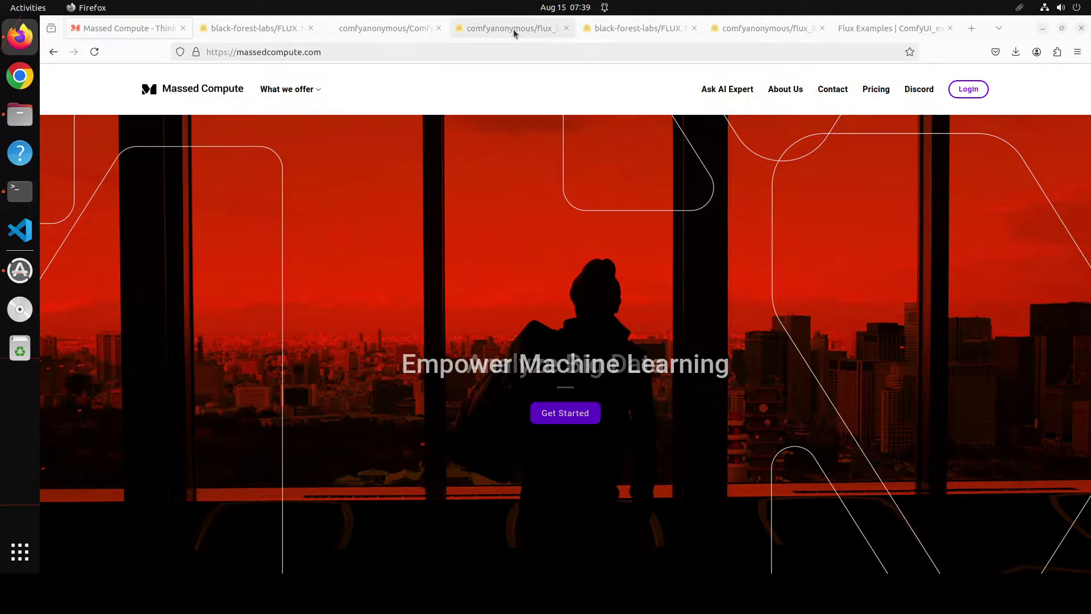
click(513, 29)
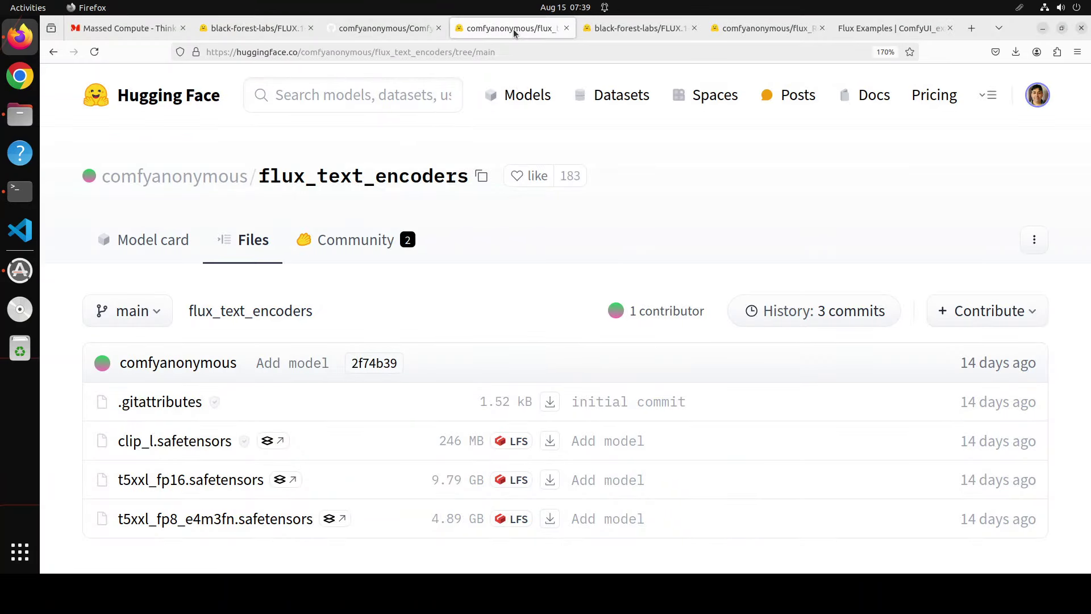
- Save clip_l.safetensors into ComfyUI/models/clip, then return to the repository file list
click(161, 442)
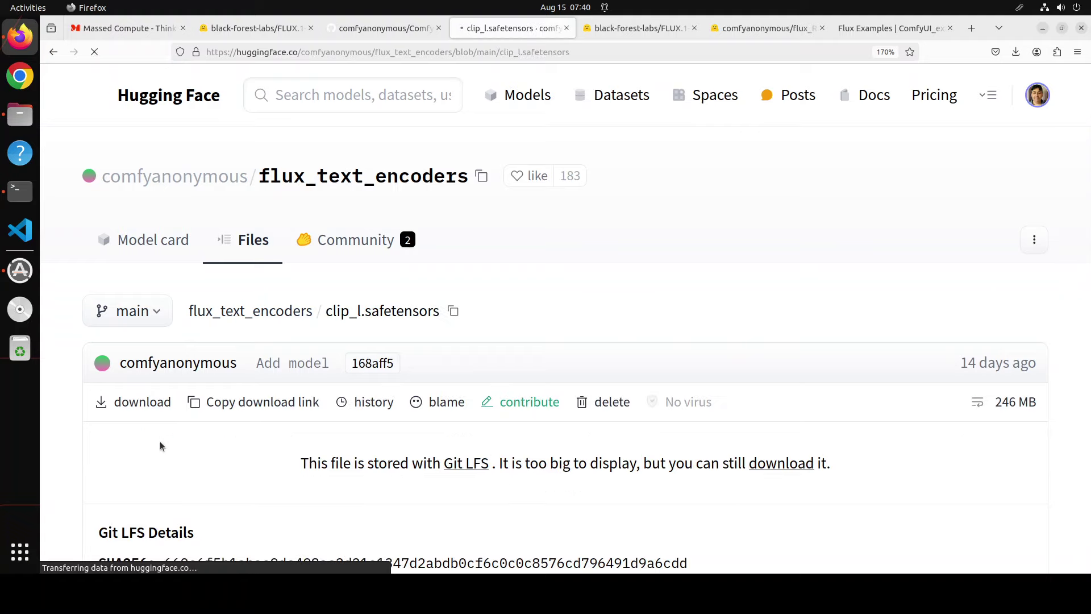
right_click(143, 403)
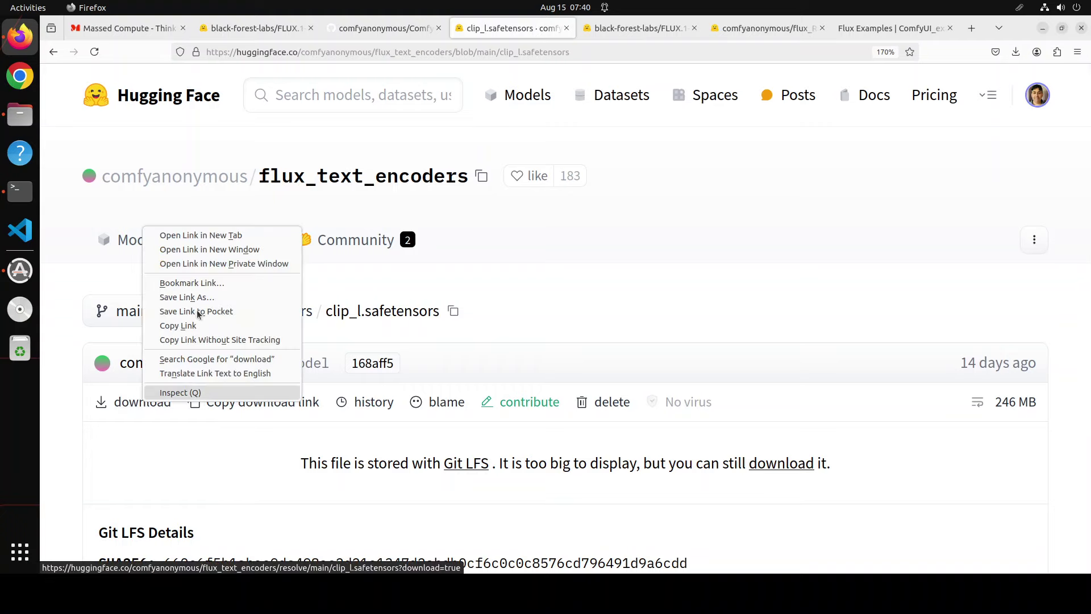
click(235, 300)
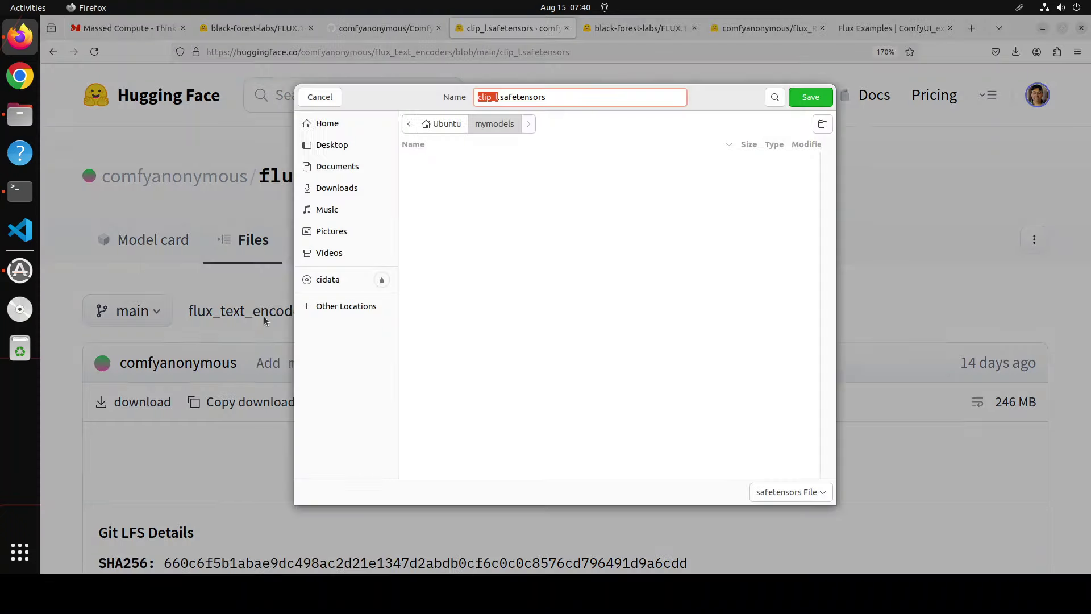
click(437, 125)
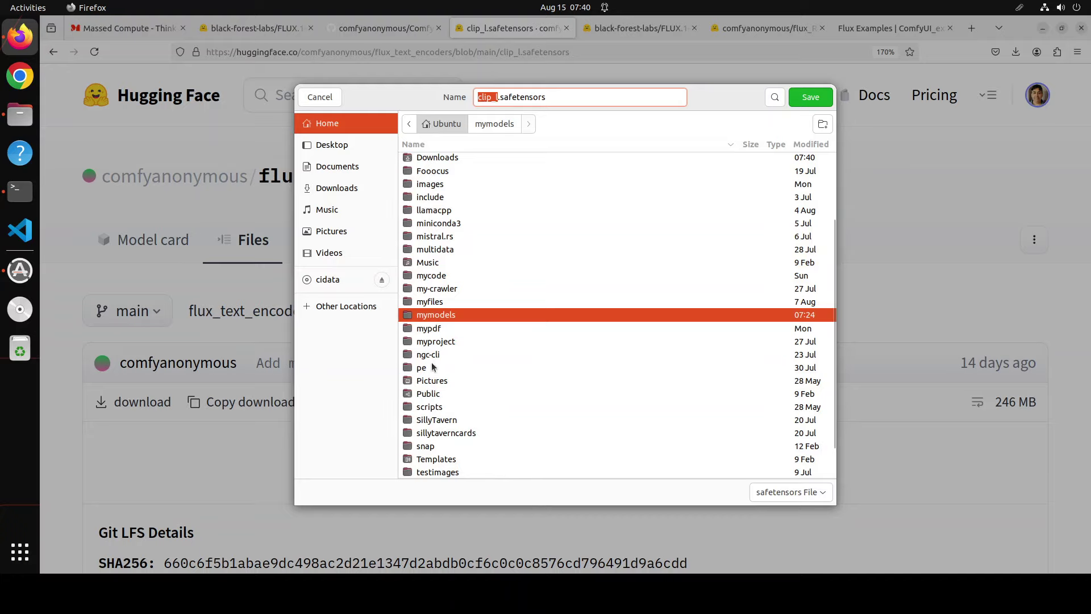
scroll(485, 337, up, 3)
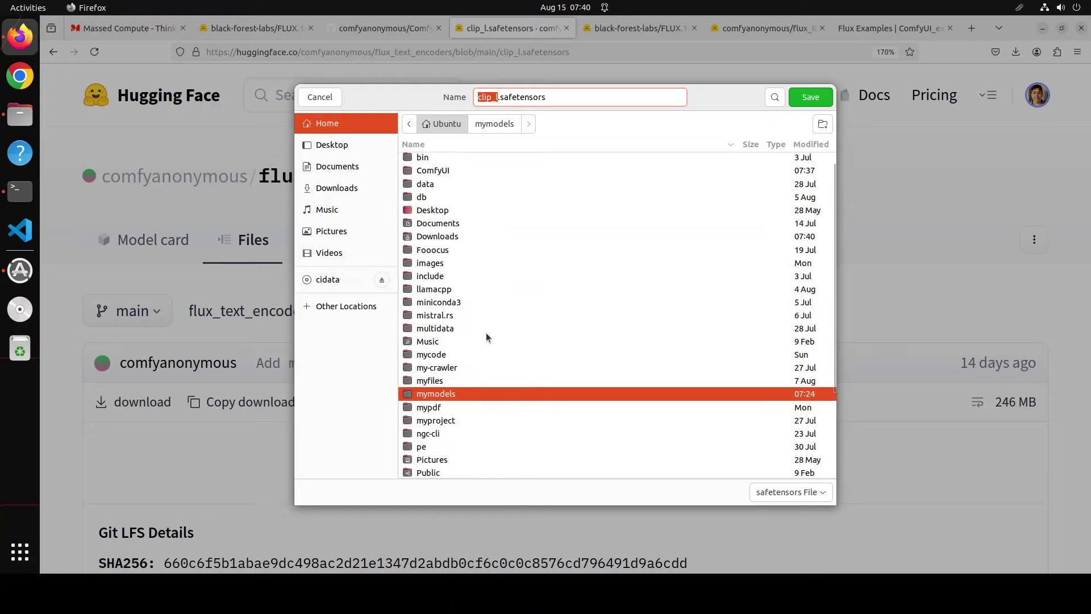
double_click(439, 172)
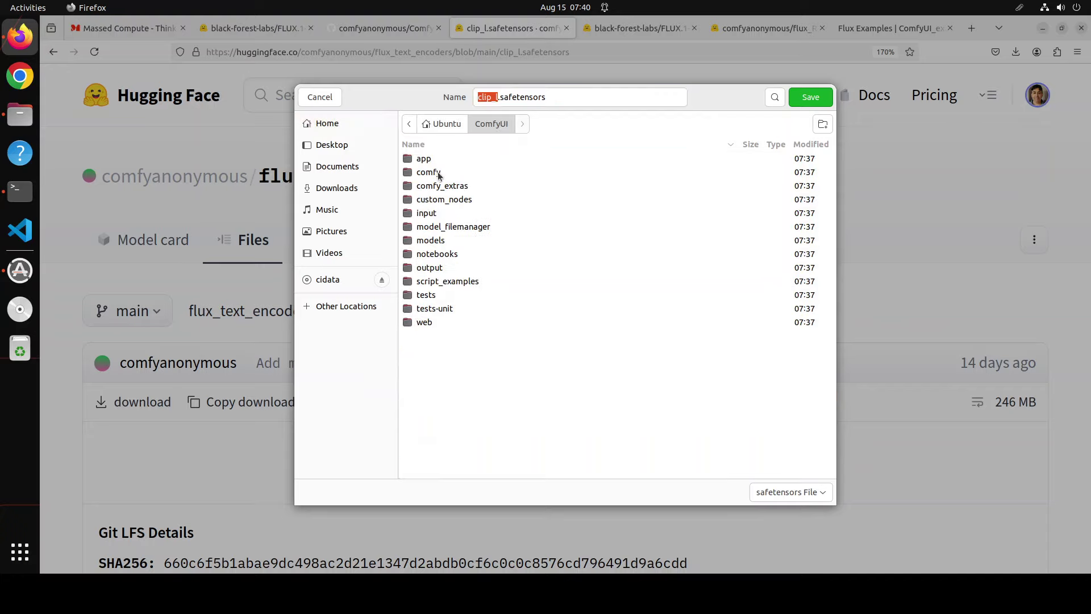
double_click(439, 241)
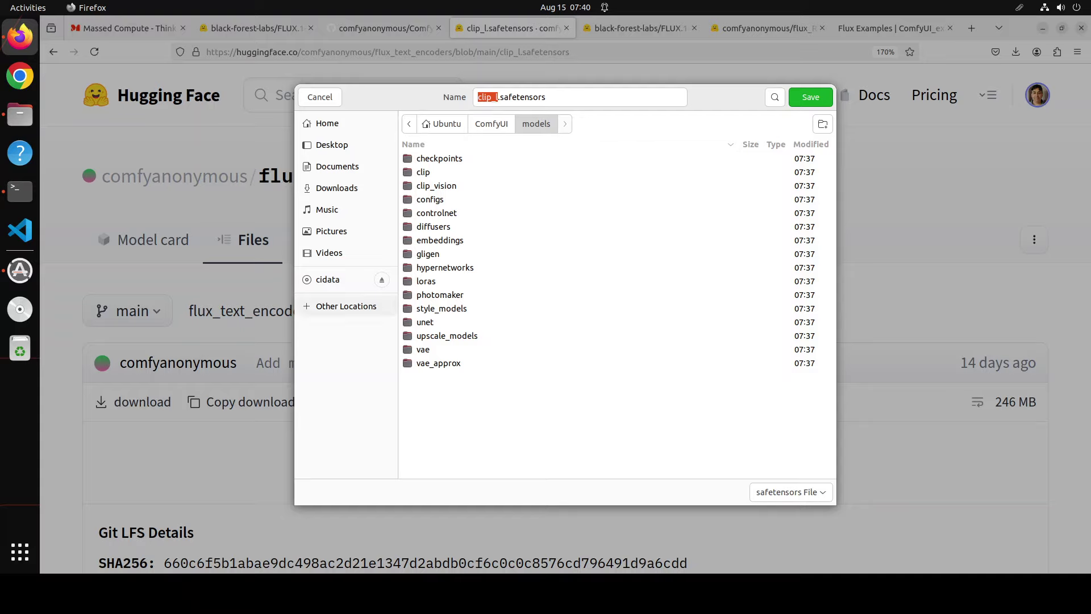
double_click(427, 173)
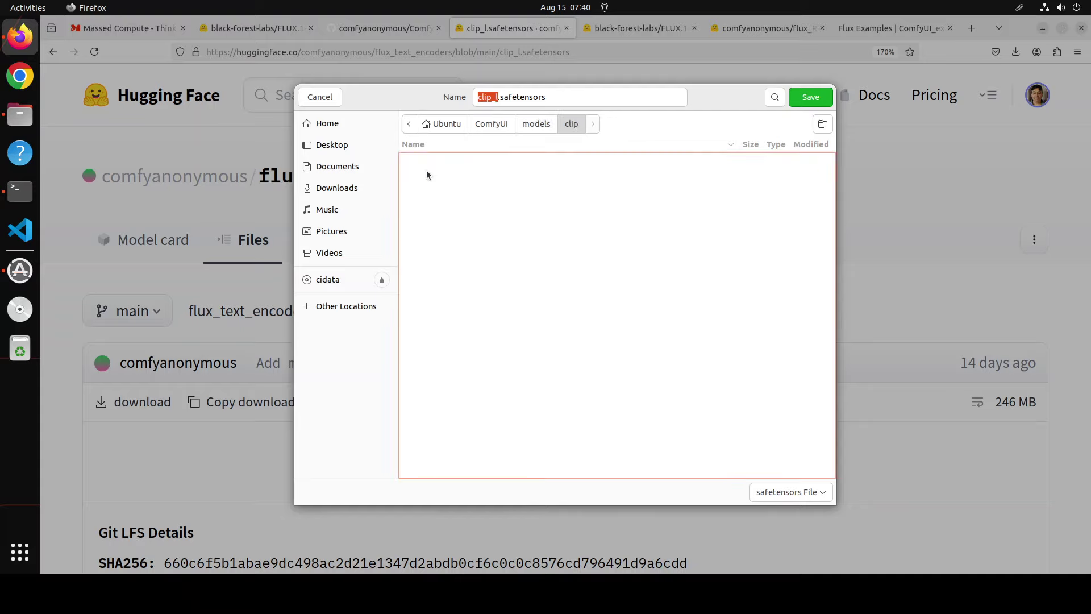
click(809, 100)
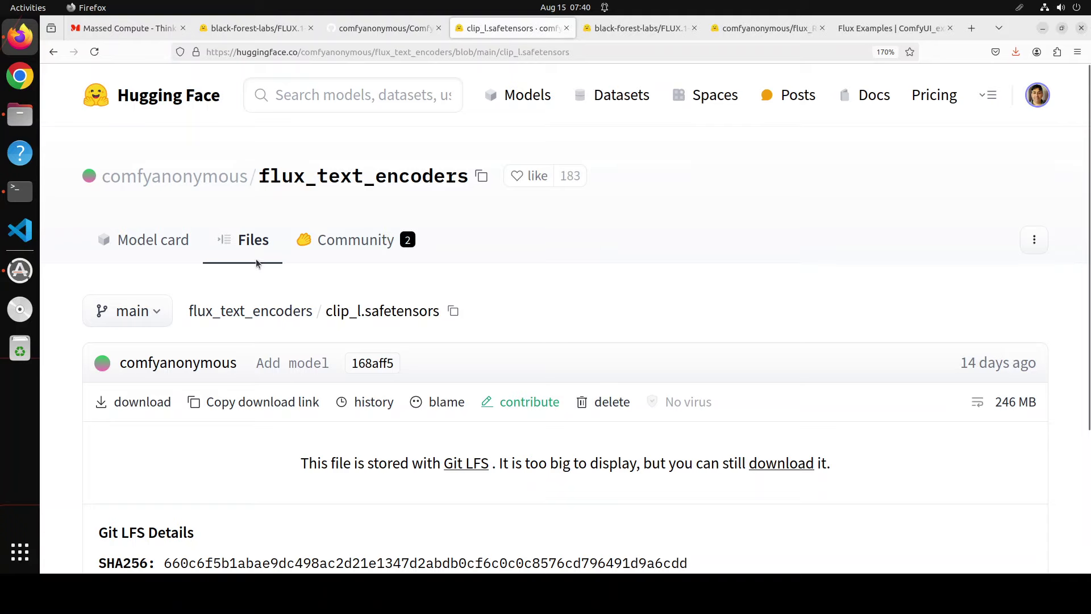
click(256, 241)
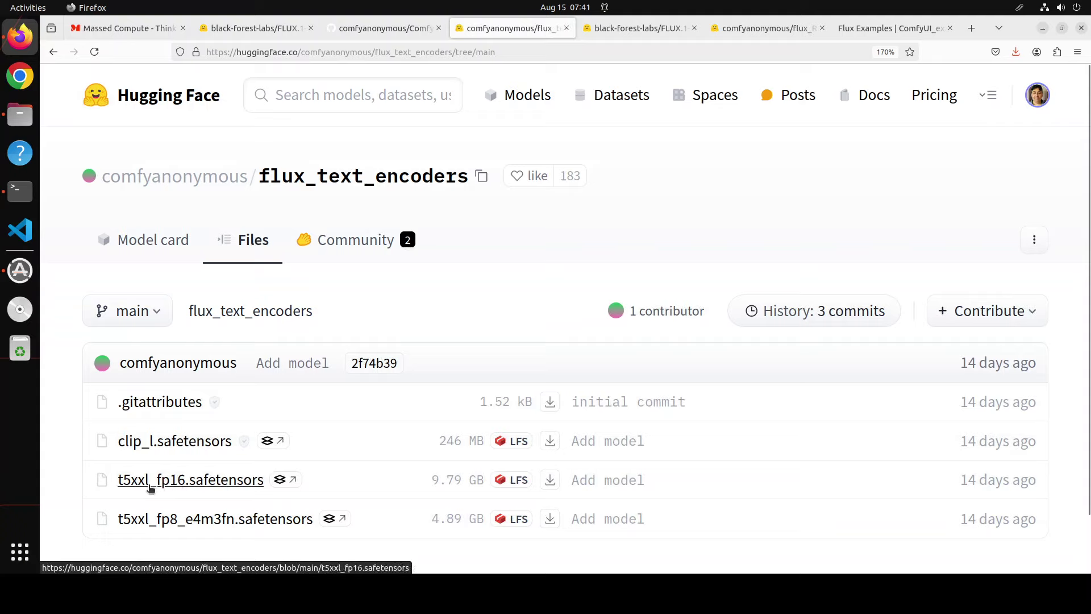
- Save t5xxl_fp16.safetensors into the clip folder and confirm the 9.1 GB download completed
click(198, 484)
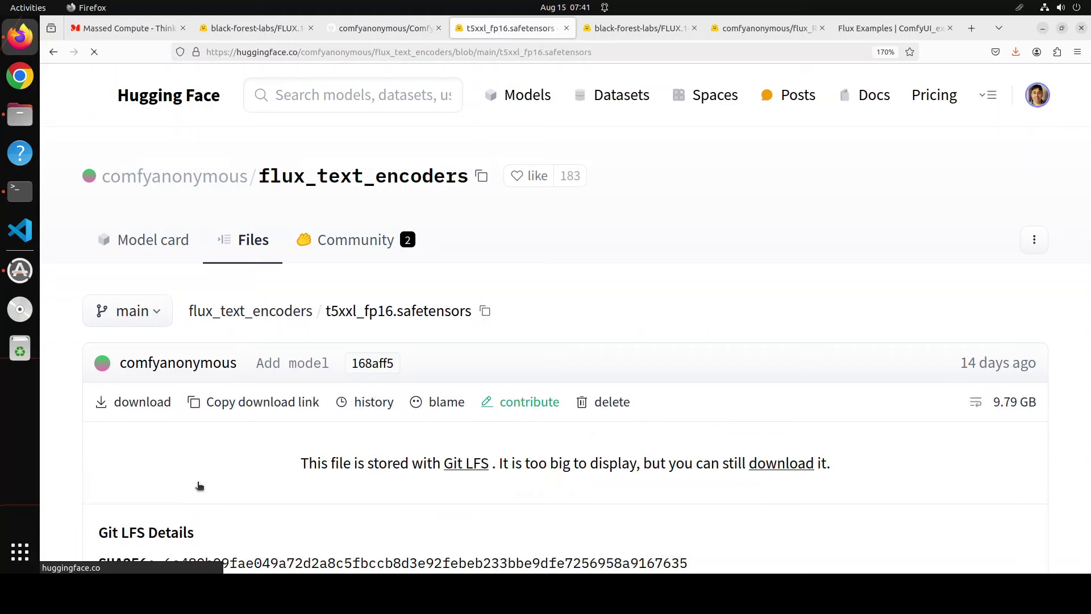
right_click(142, 403)
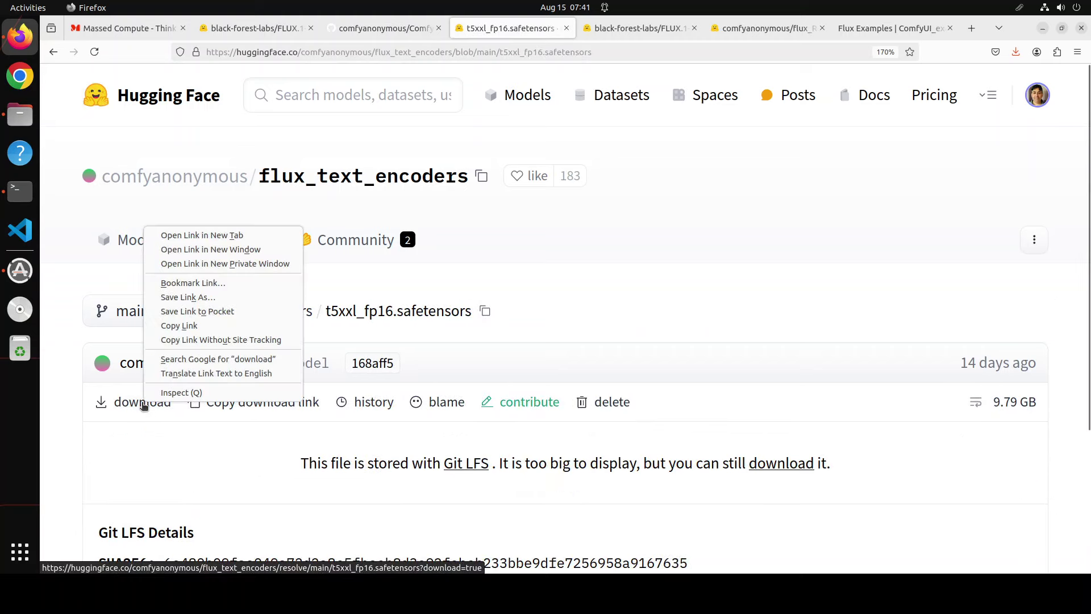
click(204, 298)
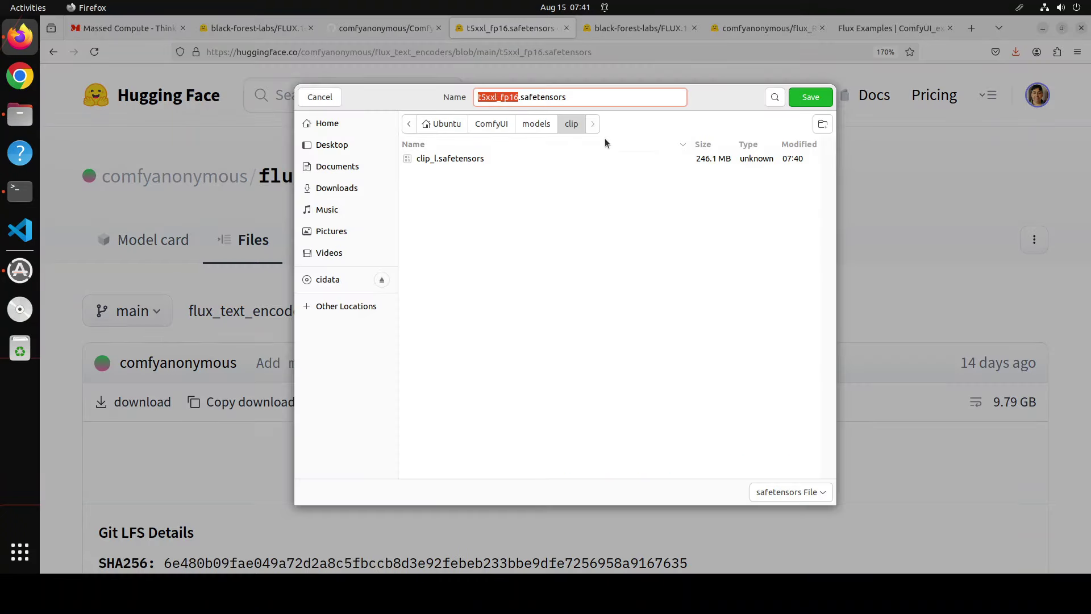
key(Return)
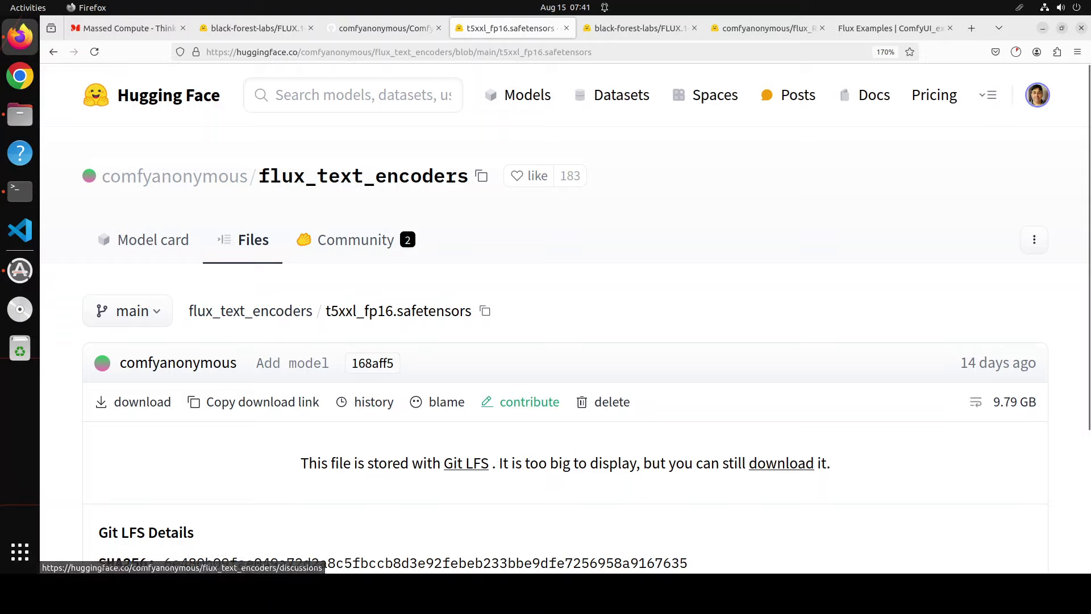
click(1015, 51)
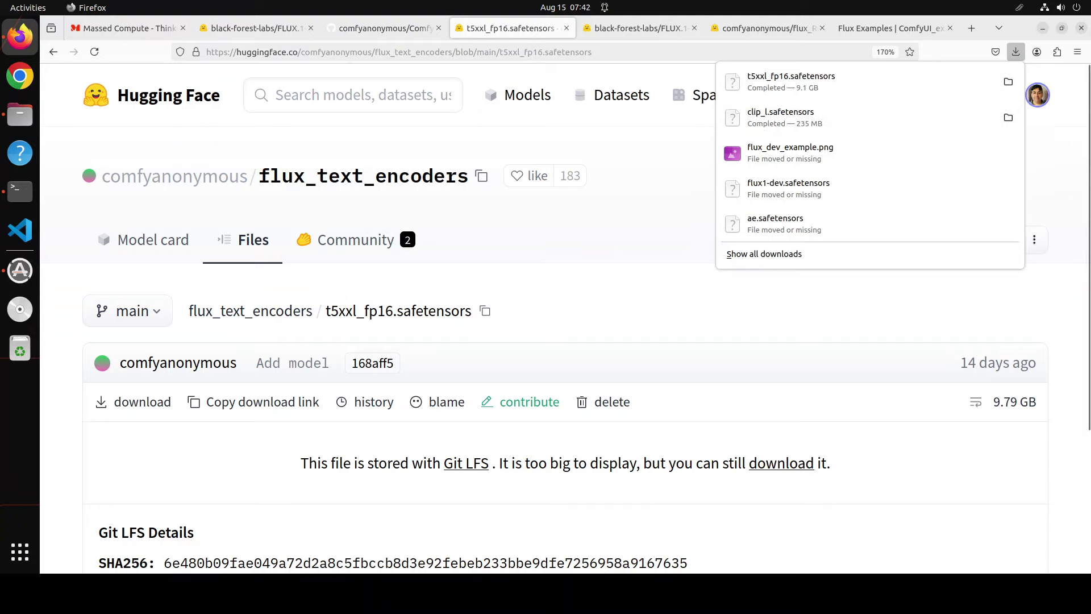
- Go to the FLUX.1-dev repository and find the ae.safetensors file
click(643, 221)
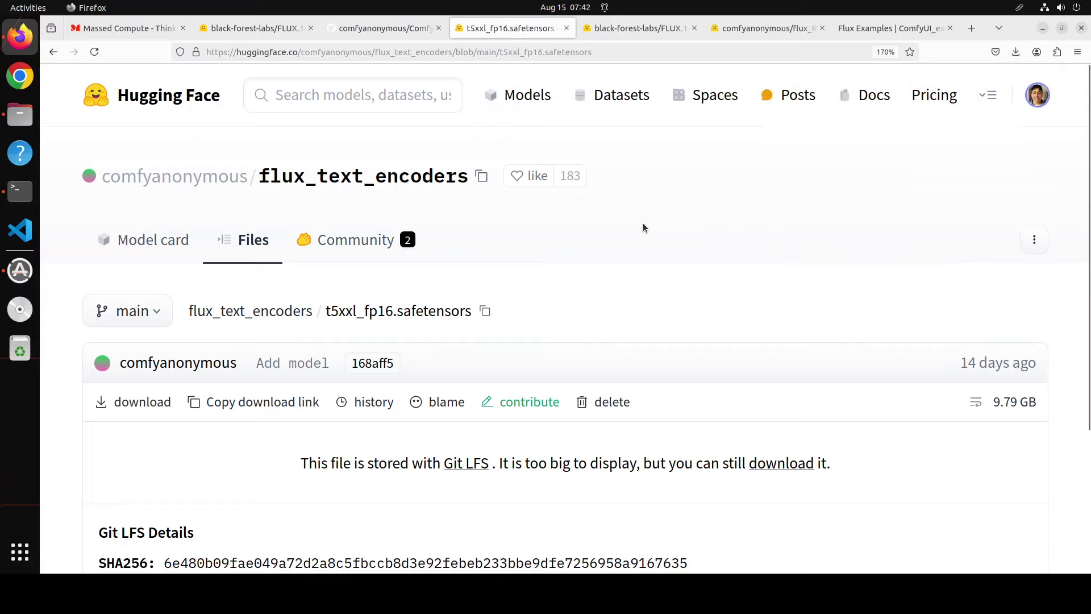
click(629, 30)
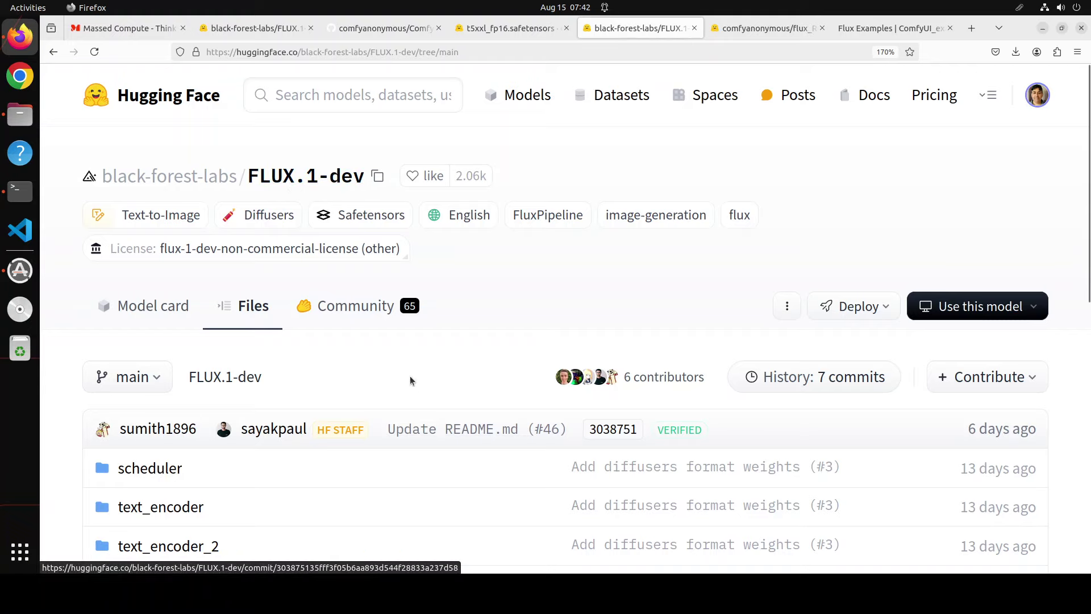
scroll(410, 380, down, 2)
scroll(411, 380, down, 4)
scroll(410, 379, down, 3)
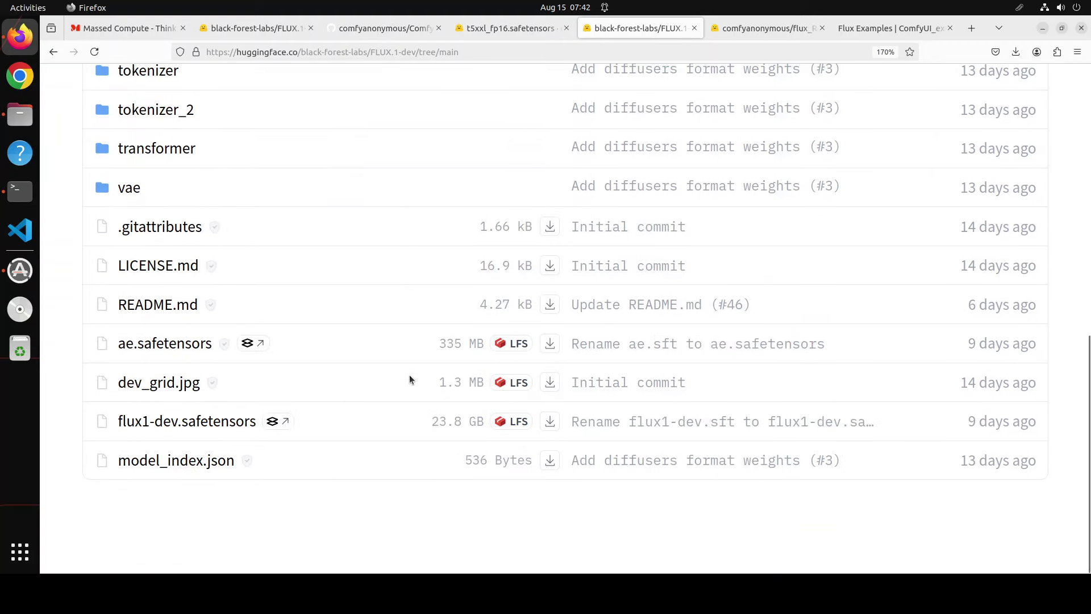
click(166, 343)
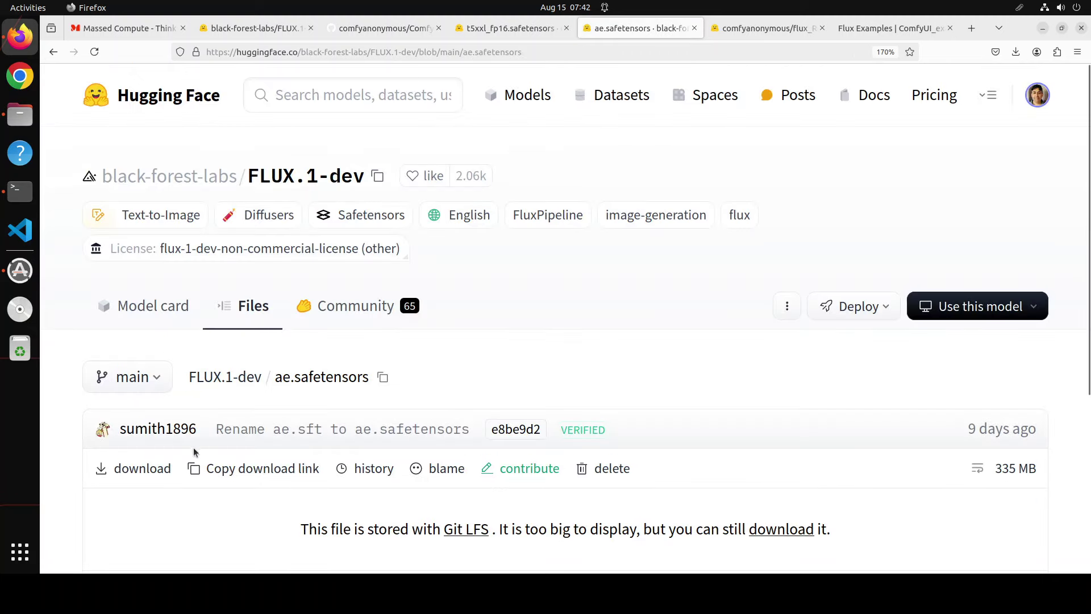
- Save ae.safetensors into ComfyUI/models/vae and confirm the 320 MB download finished
scroll(225, 414, down, 4)
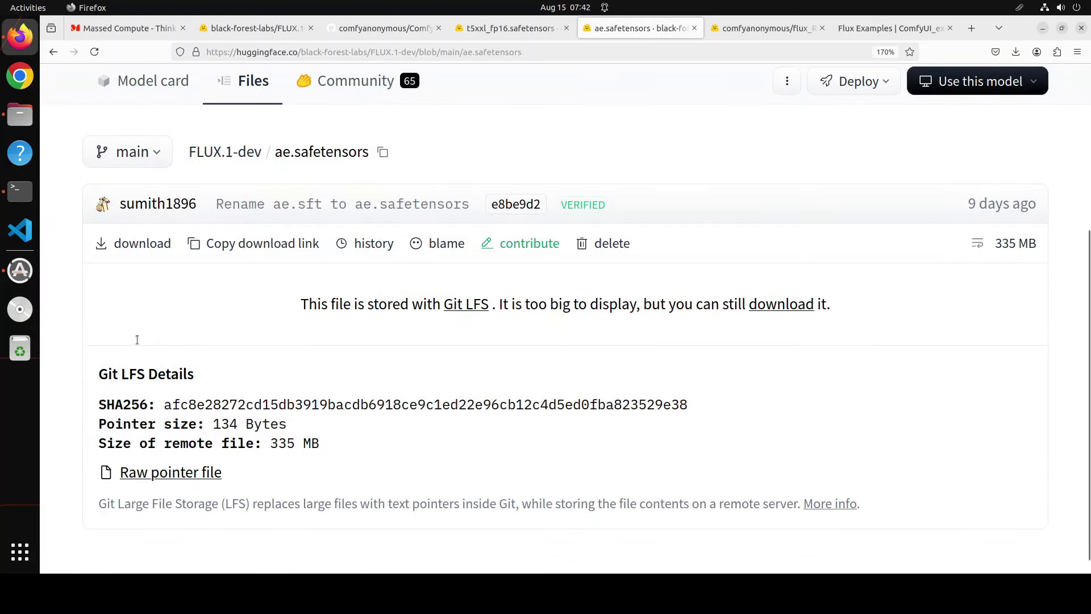
right_click(138, 247)
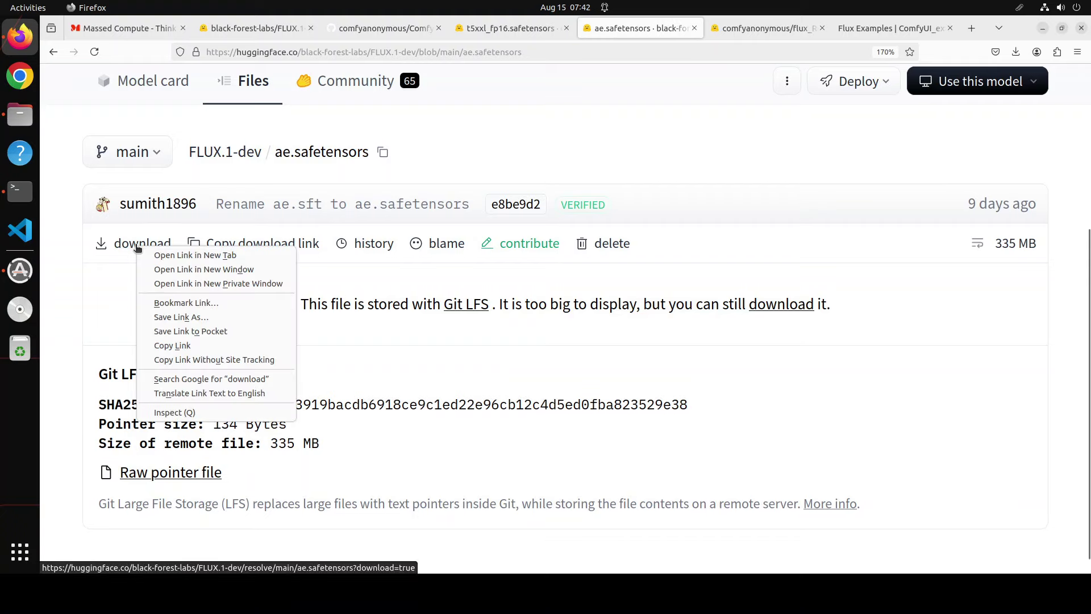
click(199, 317)
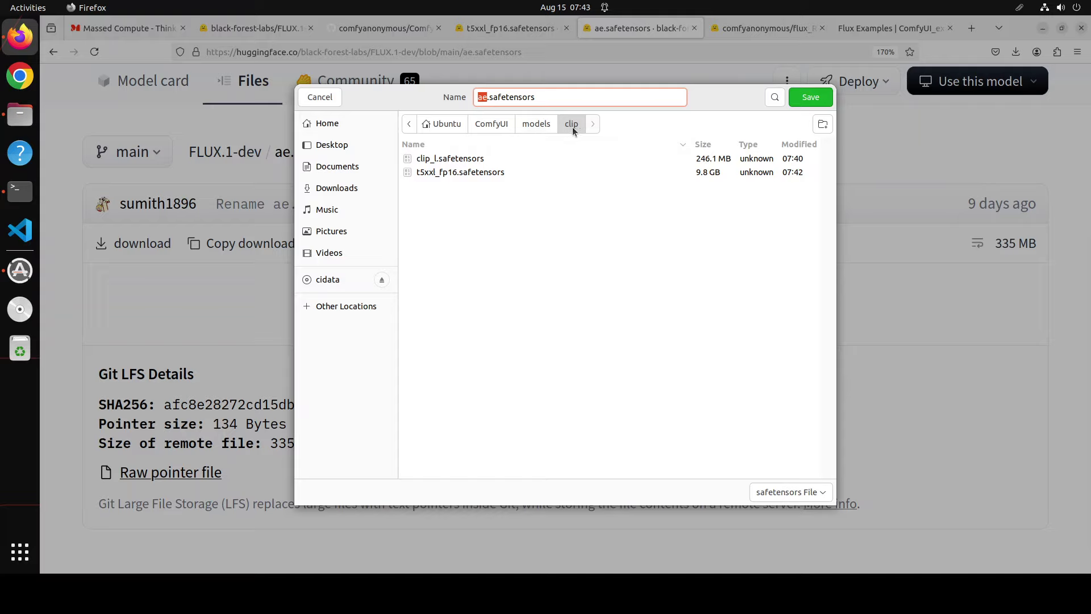
click(540, 124)
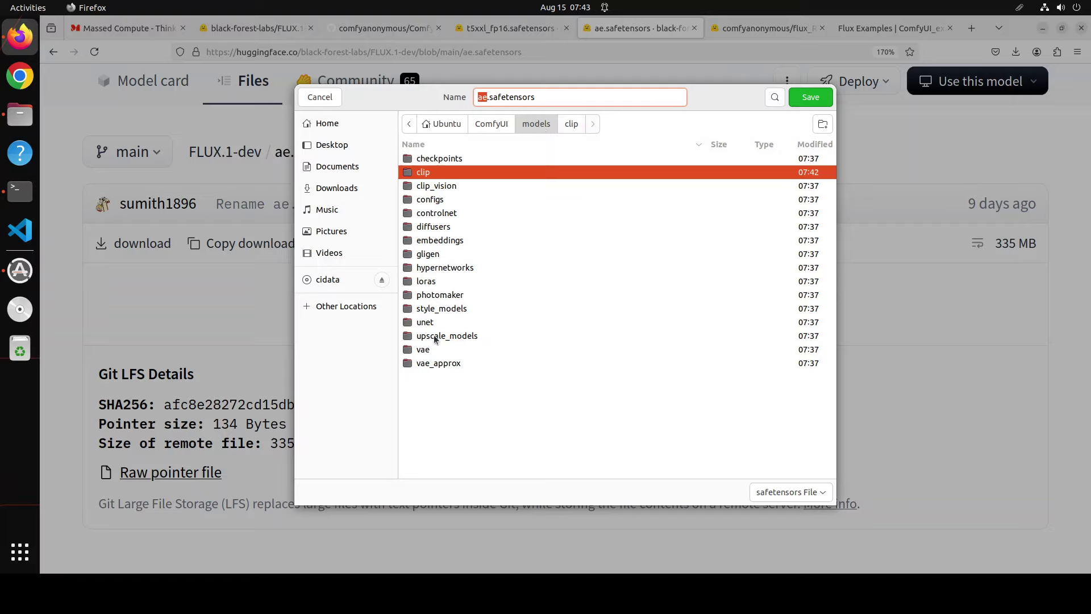
double_click(421, 348)
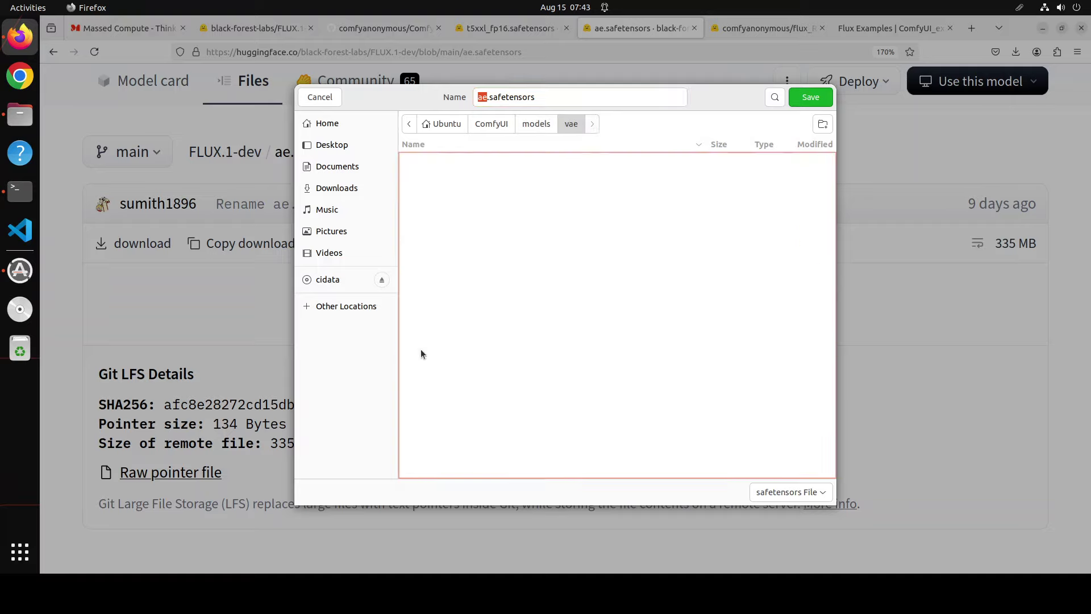
click(811, 98)
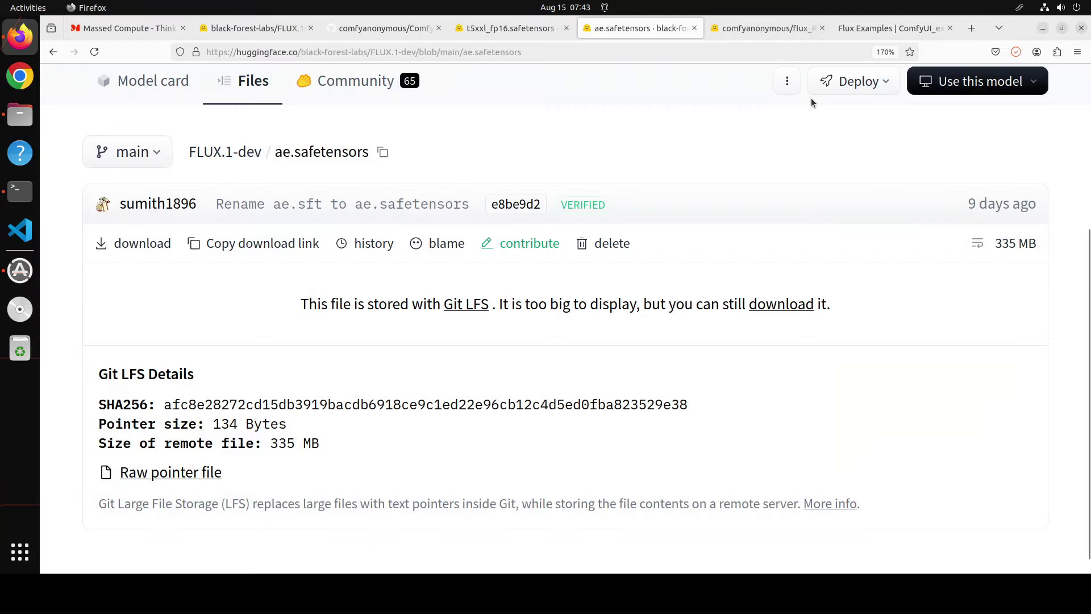
click(1015, 53)
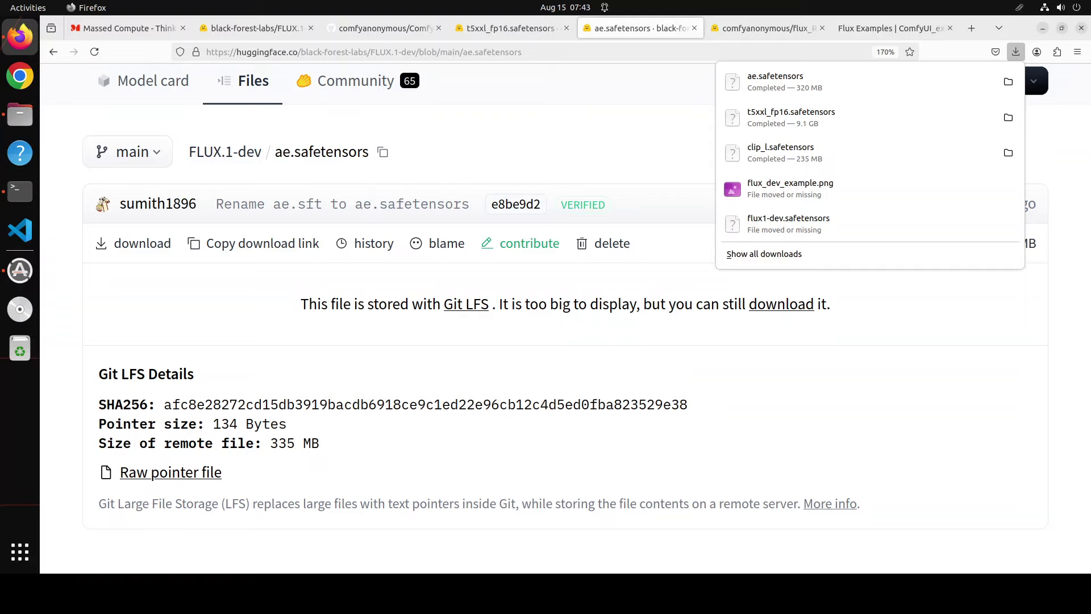
- Find flux1-dev.safetensors in the FLUX.1-dev files and highlight its 23.8 GB size
click(250, 83)
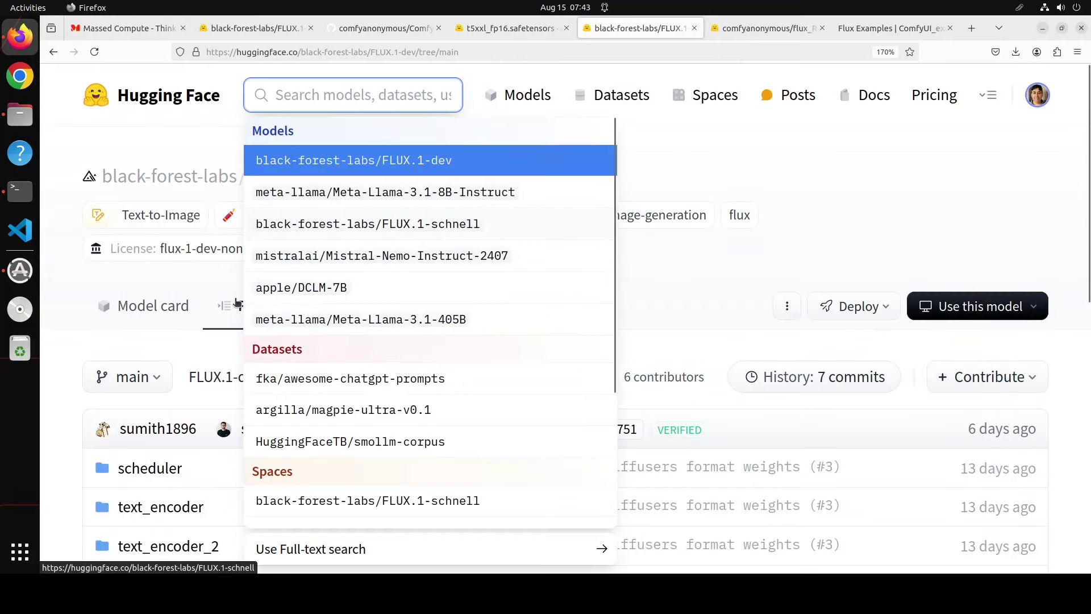
click(682, 284)
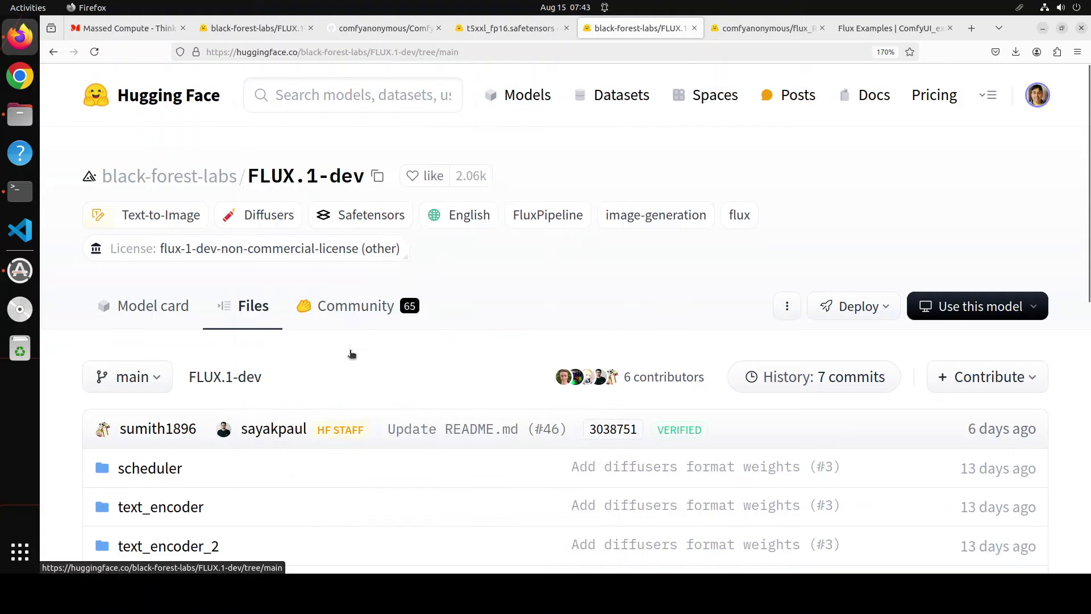
scroll(349, 355, down, 5)
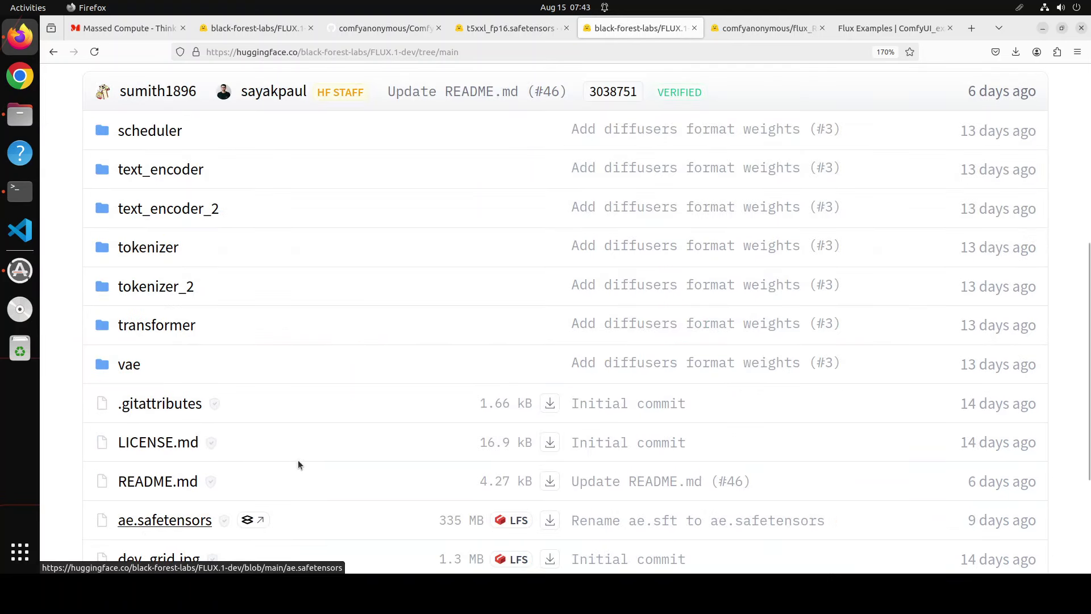
scroll(298, 459, down, 3)
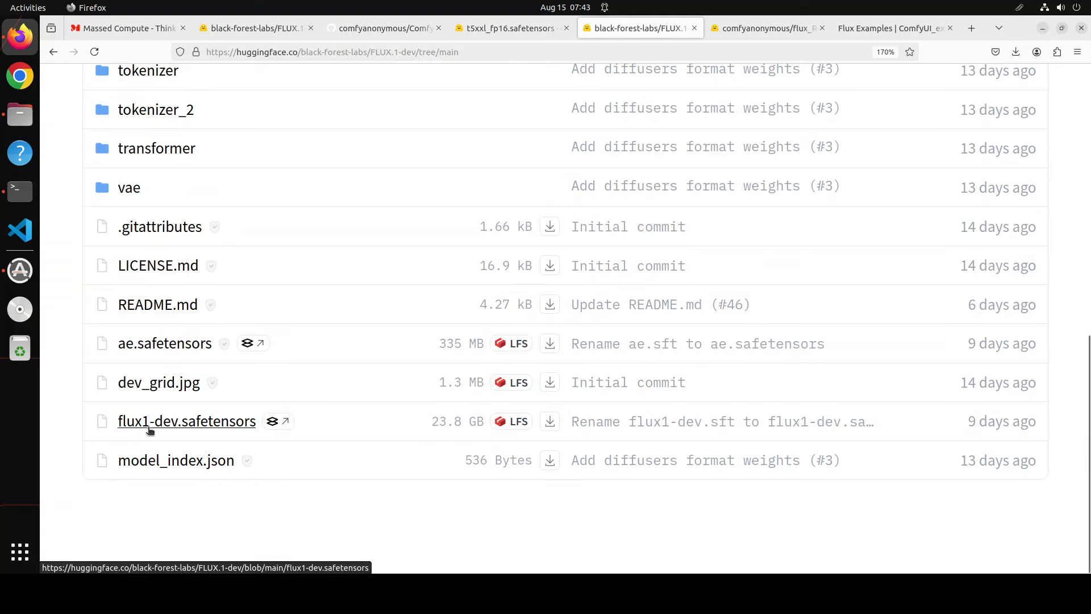
click(216, 422)
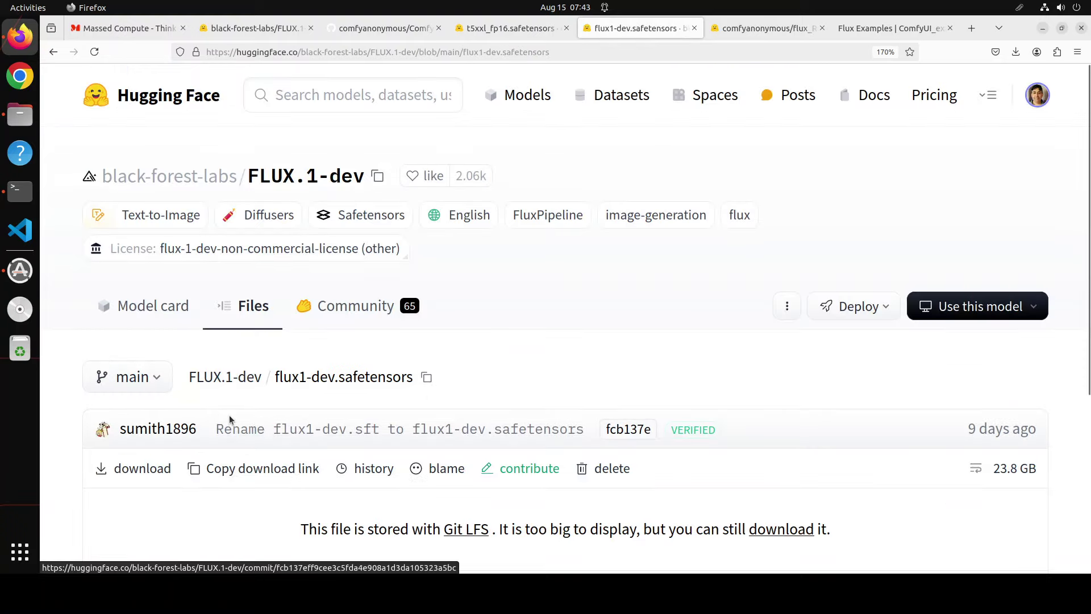
scroll(264, 417, down, 2)
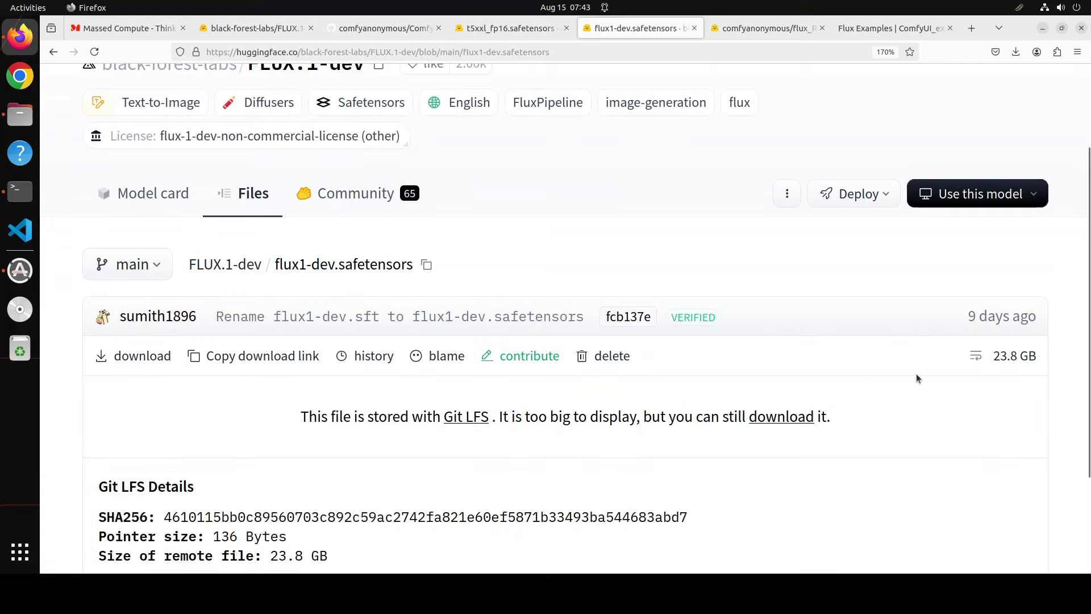
drag(1039, 357, 993, 359)
- Save flux1-dev.safetensors into the ComfyUI models unet folder
right_click(145, 359)
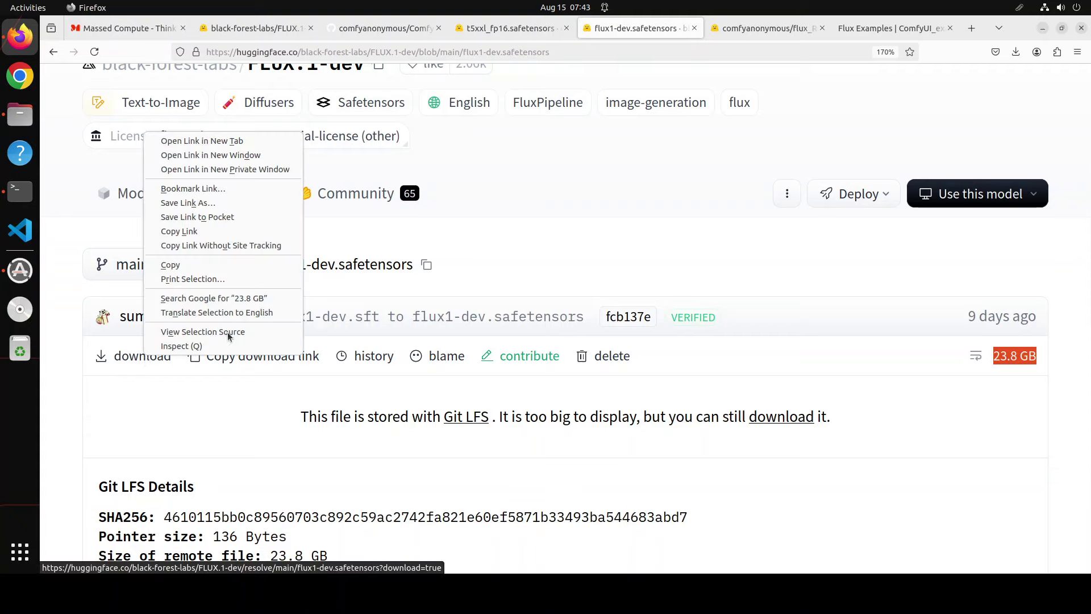
click(214, 204)
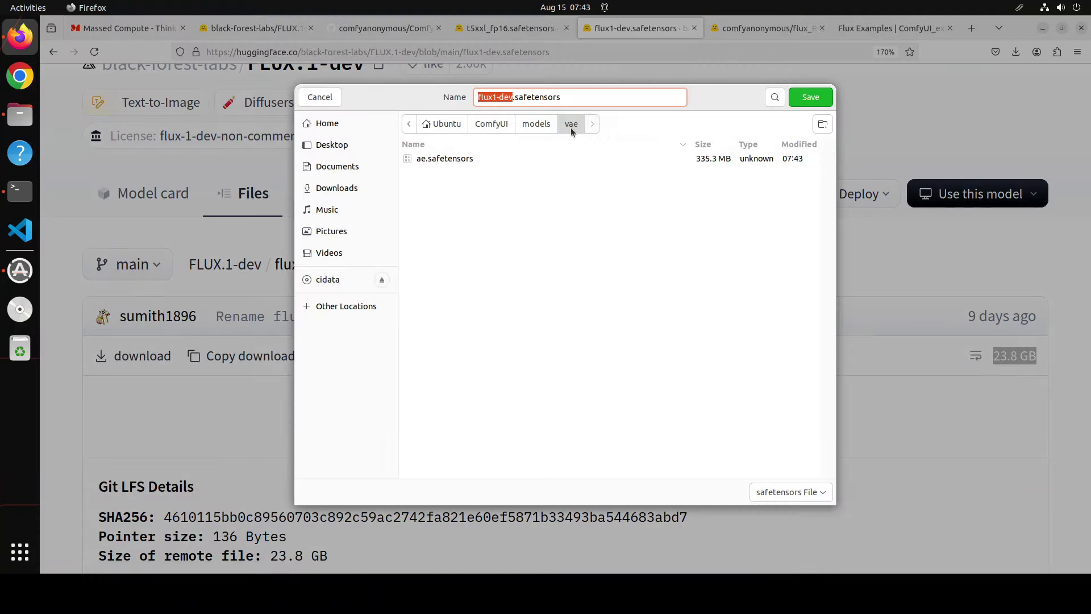
click(533, 124)
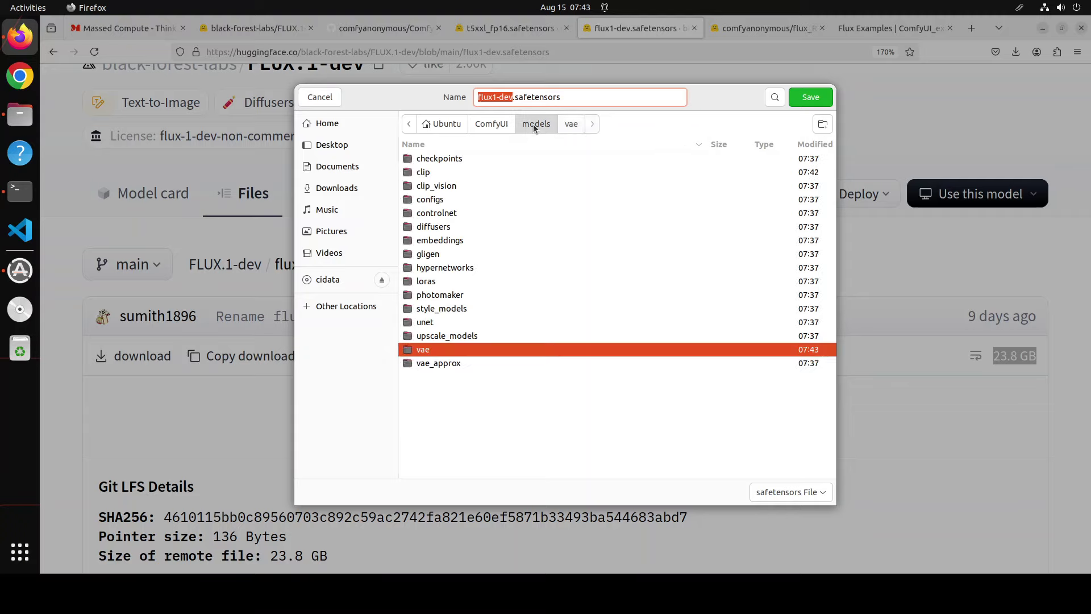
double_click(422, 323)
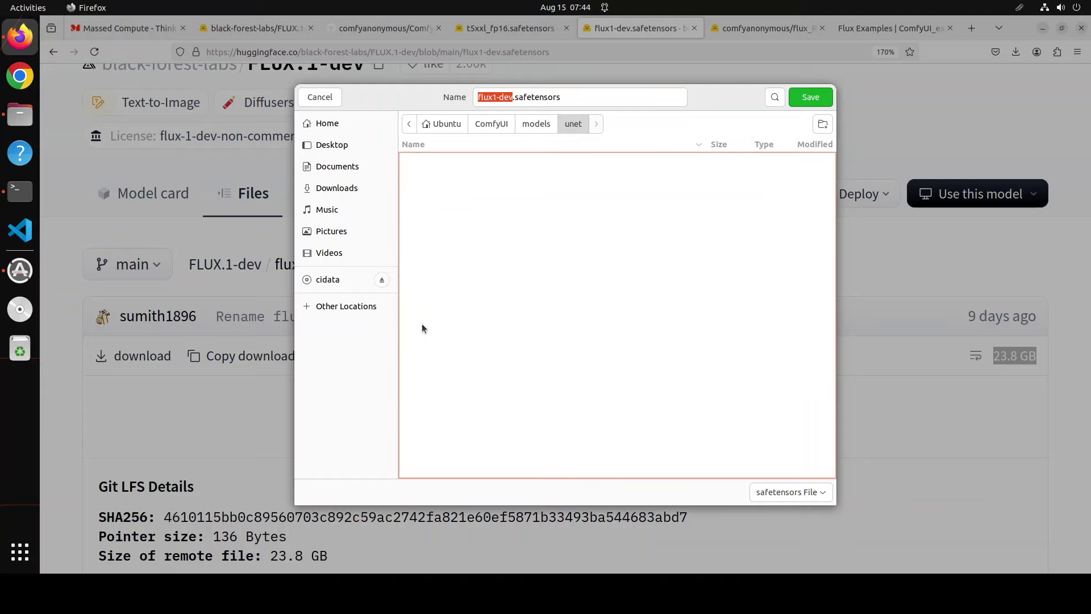
click(811, 98)
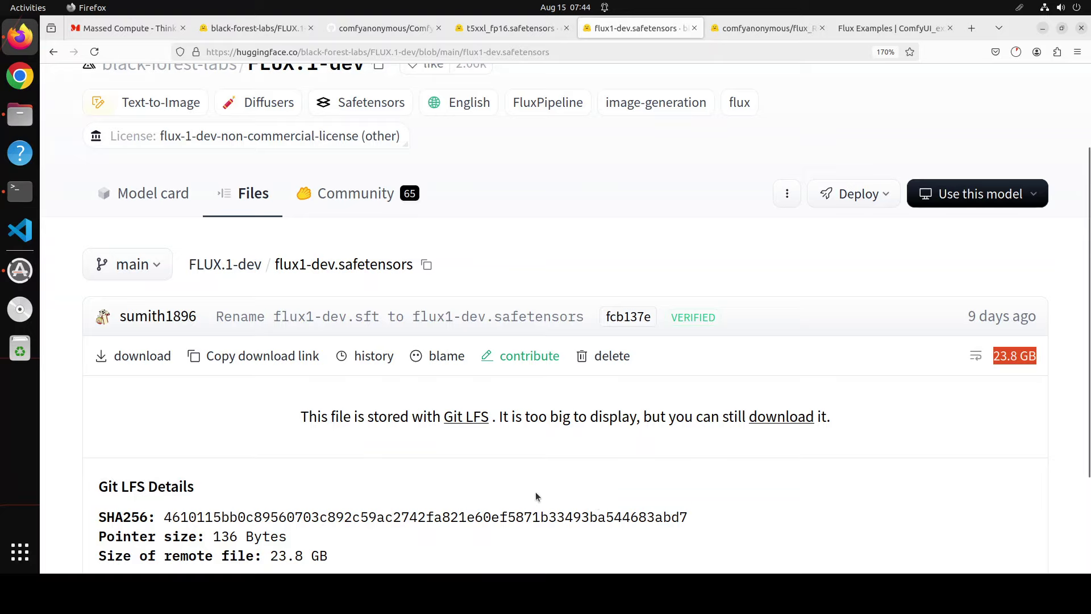
- Monitor the downloads list until flux1-dev.safetensors completes at 22.2 GB, then close it
click(1016, 52)
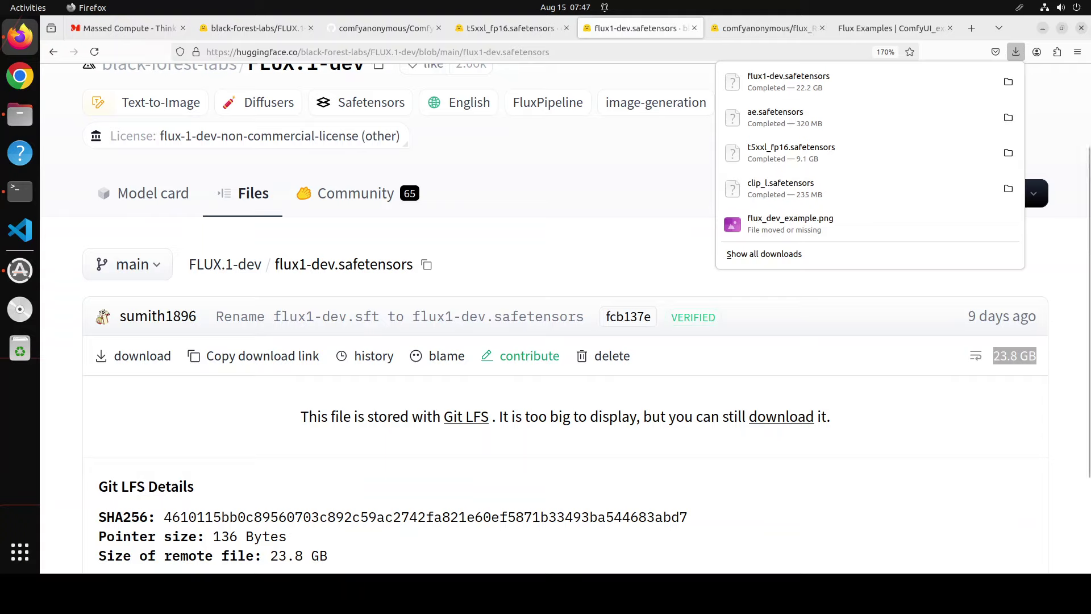
click(563, 199)
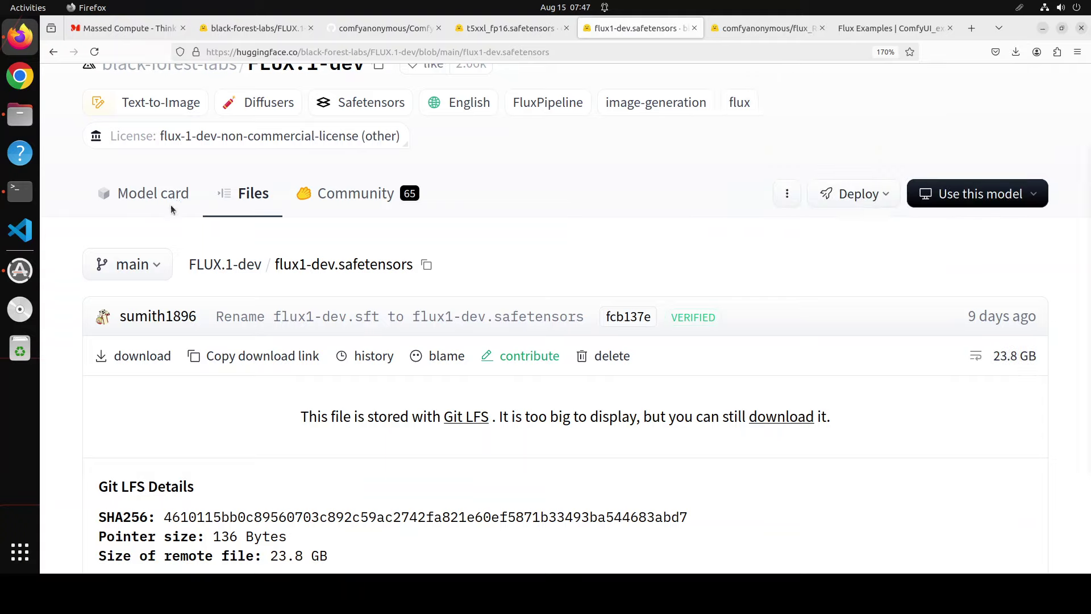
- Paste and run 'python3 main.py' in Terminal to launch ComfyUI on 127.0.0.1:8188
click(20, 194)
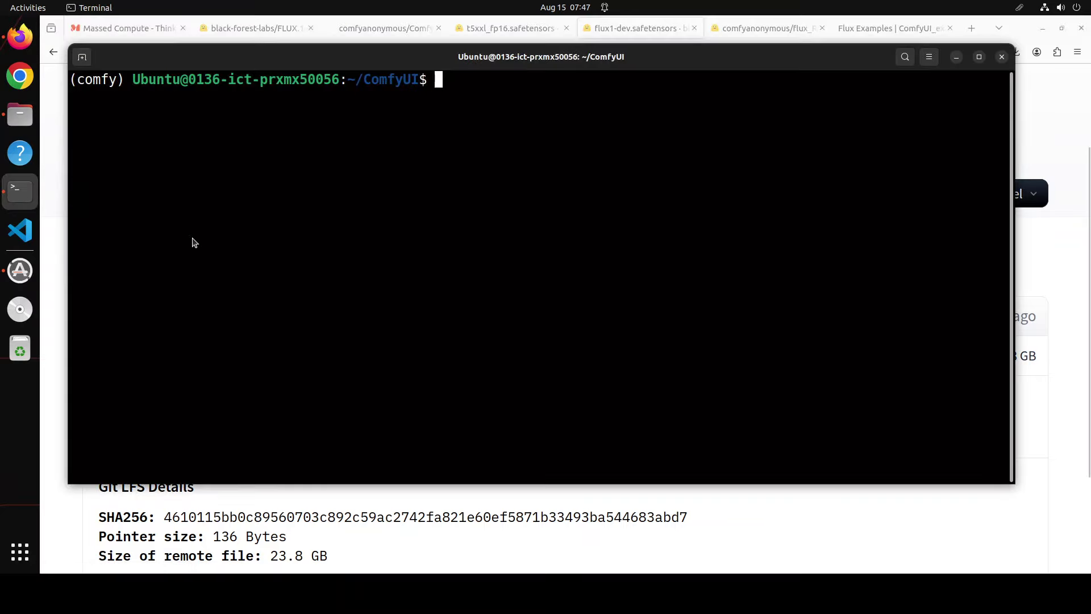
right_click(282, 171)
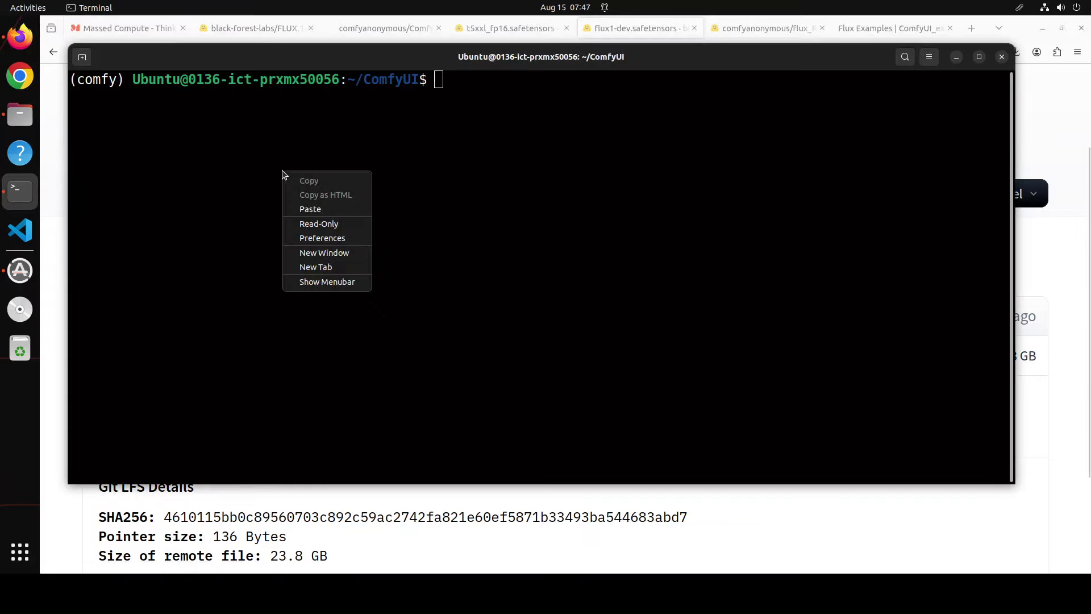
click(331, 209)
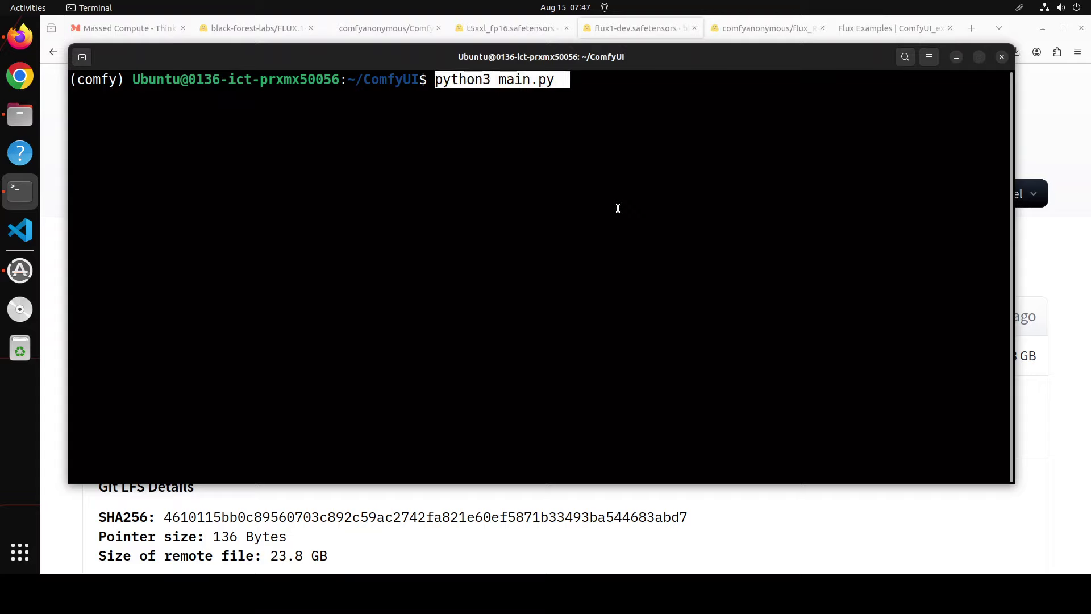
key(Return)
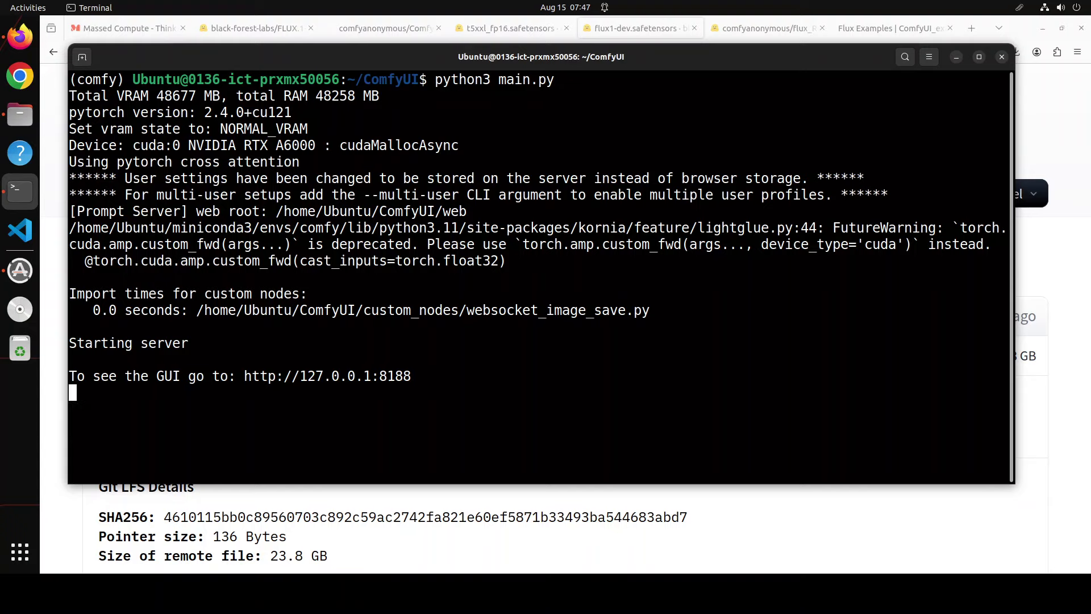
click(971, 28)
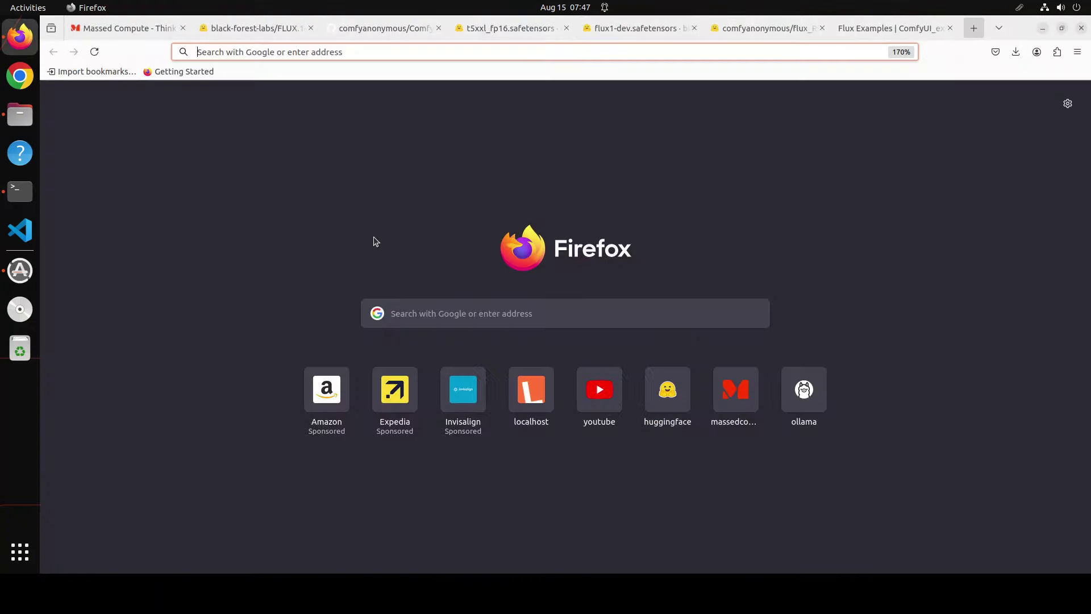
text(http://localhost:8188)
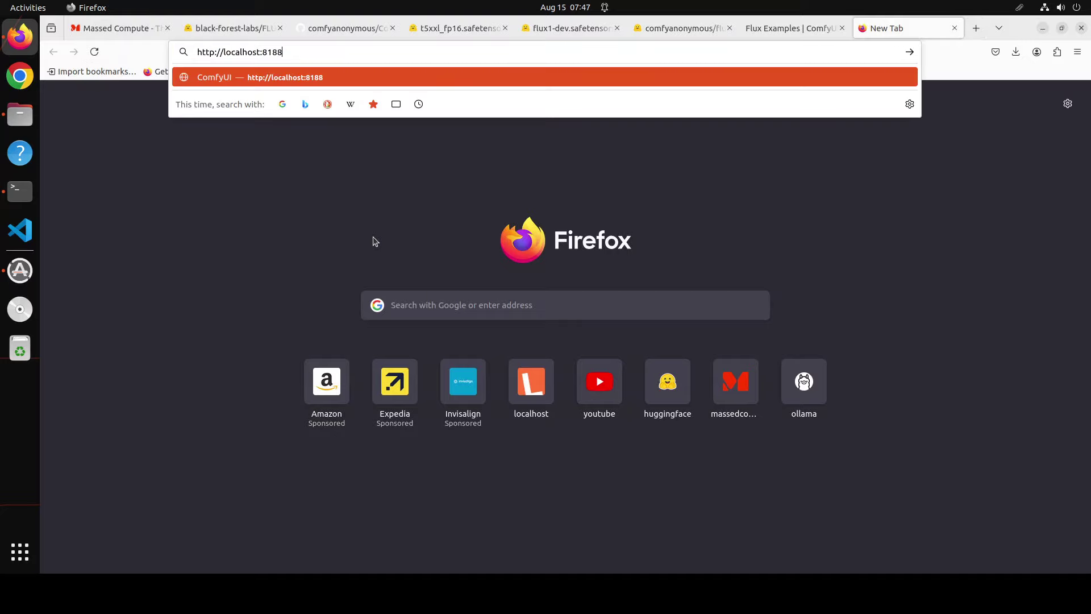
key(Return)
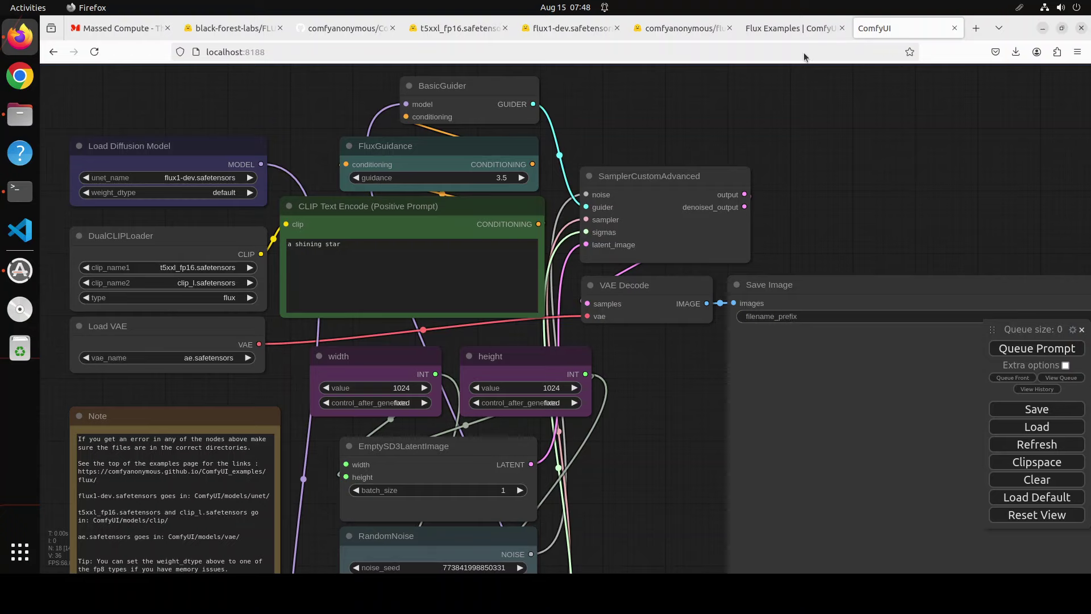
- Save the fox-girl image from the Flux Examples page into mymodels as flux_dev_example.png
click(775, 30)
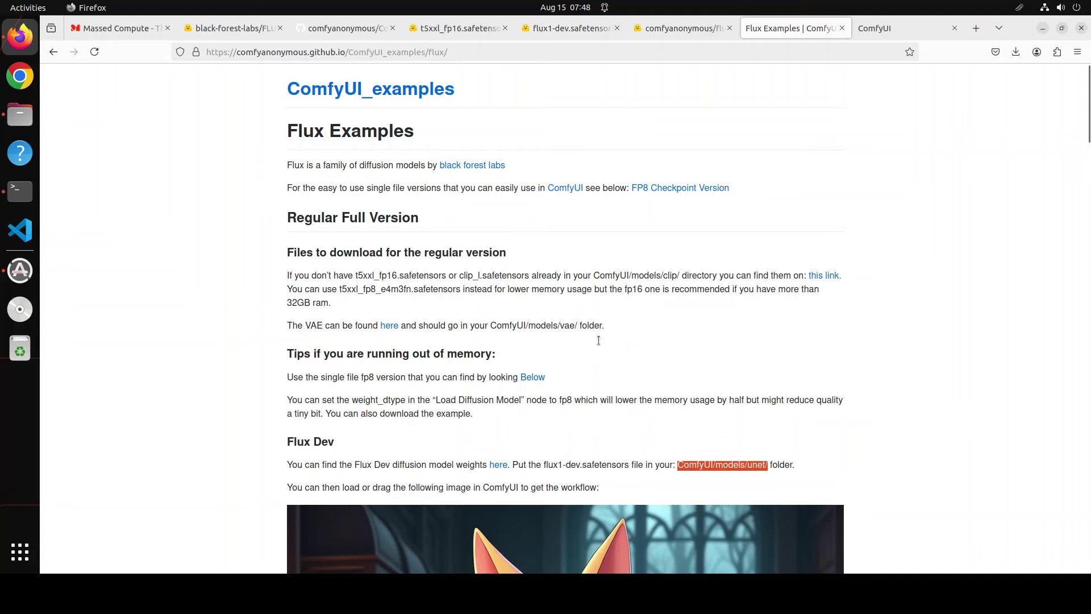
scroll(598, 341, down, 2)
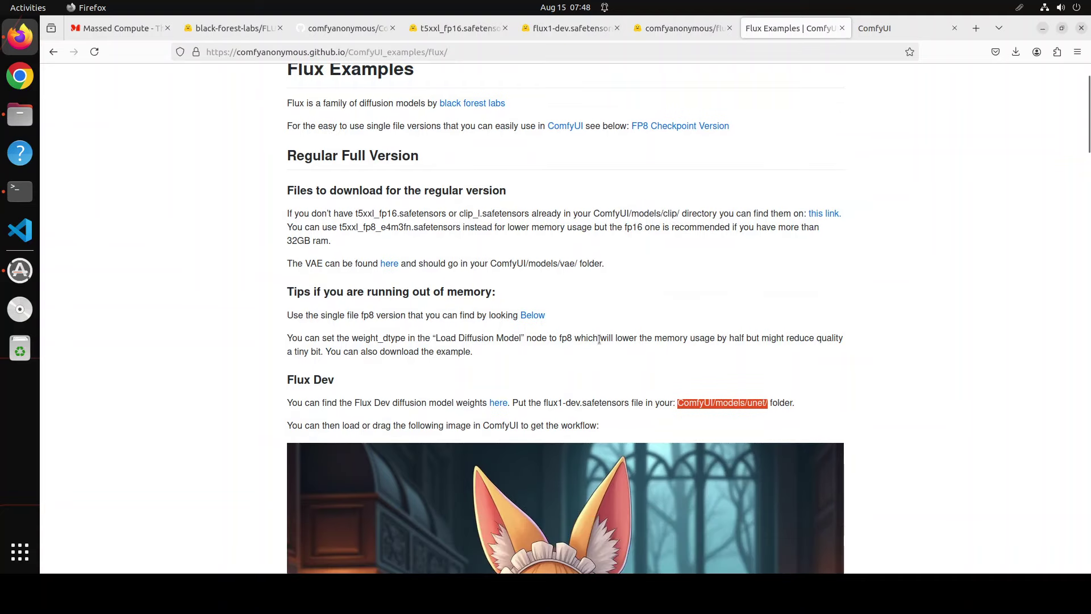
scroll(454, 386, down, 3)
right_click(454, 385)
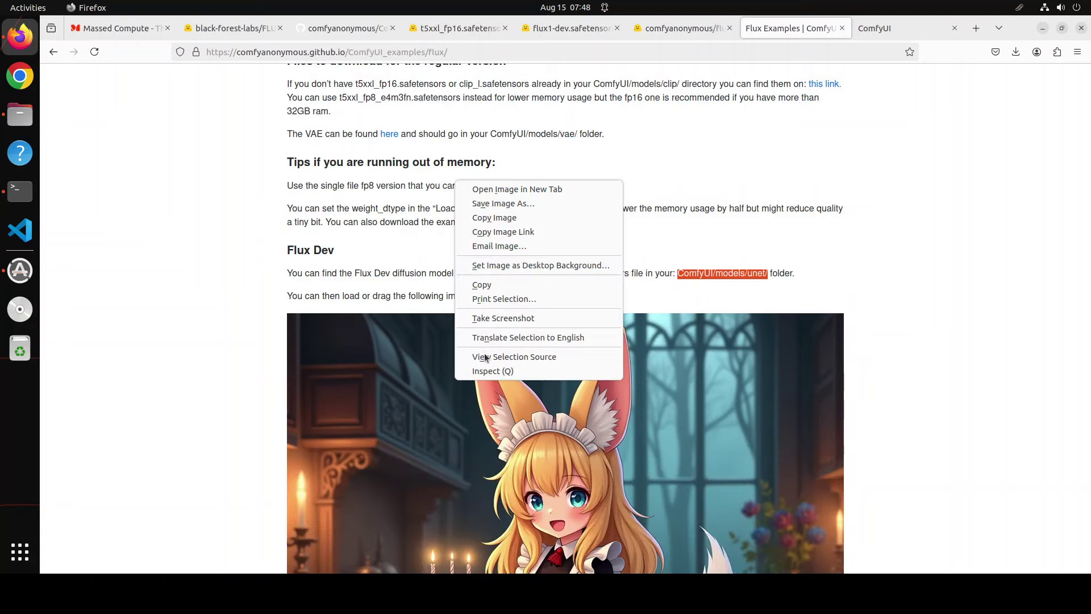
click(523, 205)
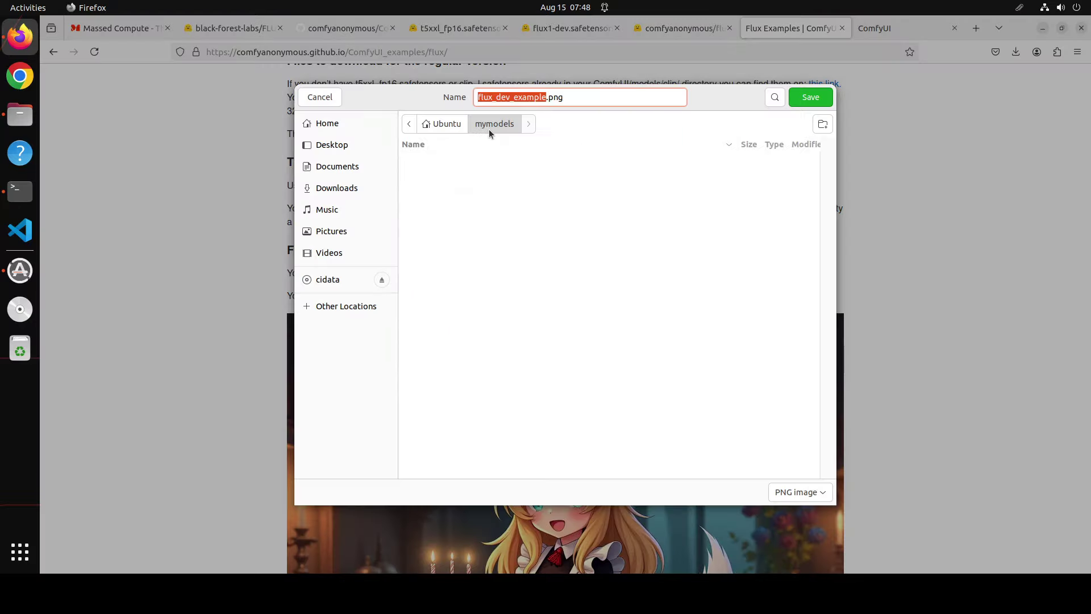
click(811, 98)
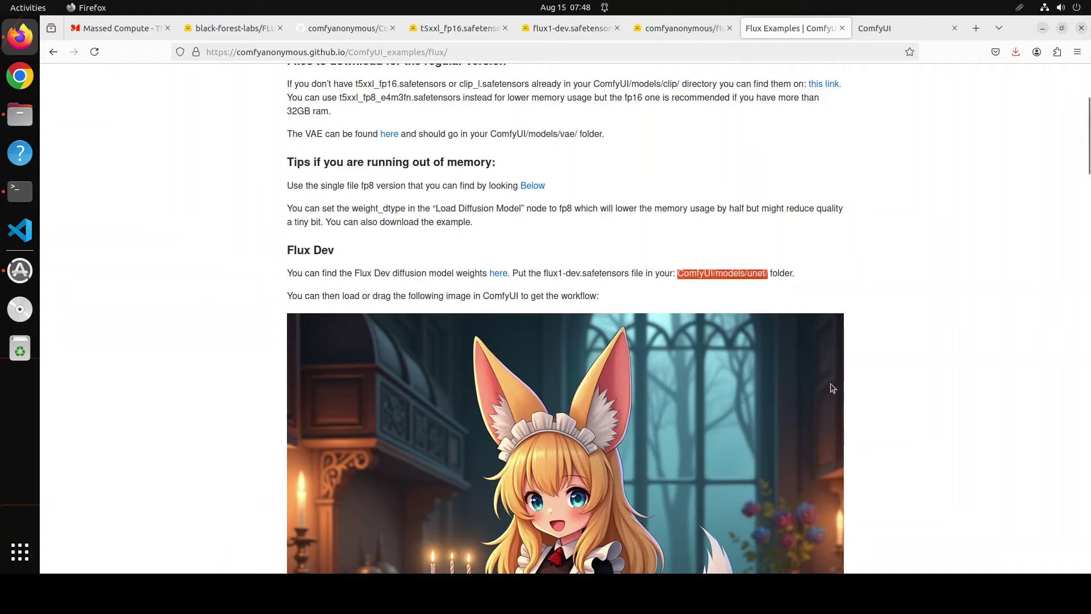
- Drop flux_dev_example.png from the file manager onto the ComfyUI canvas to load its fennec maid workflow
click(912, 26)
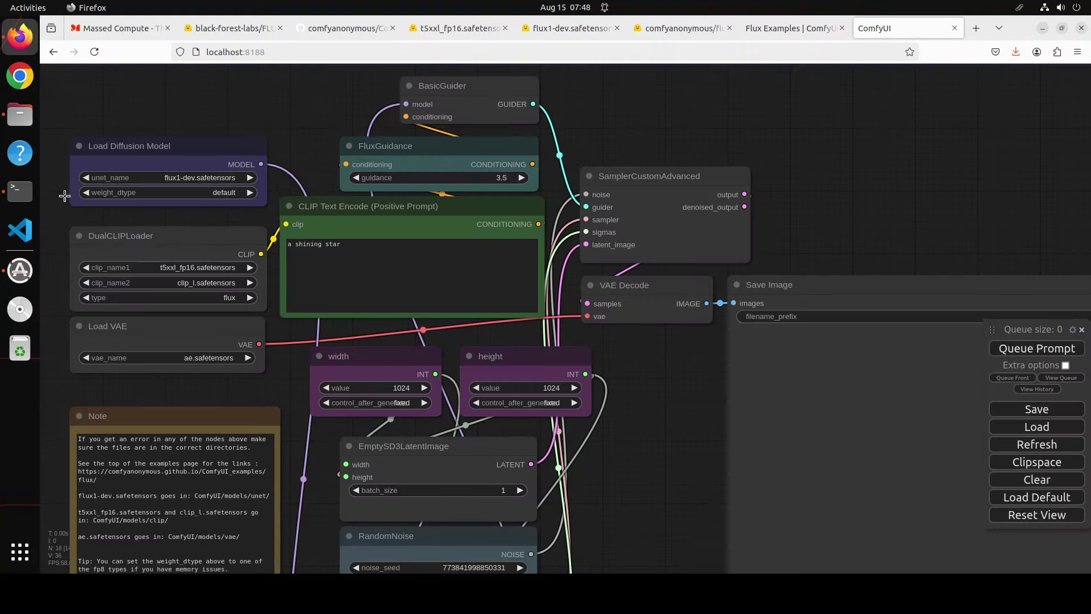
click(26, 121)
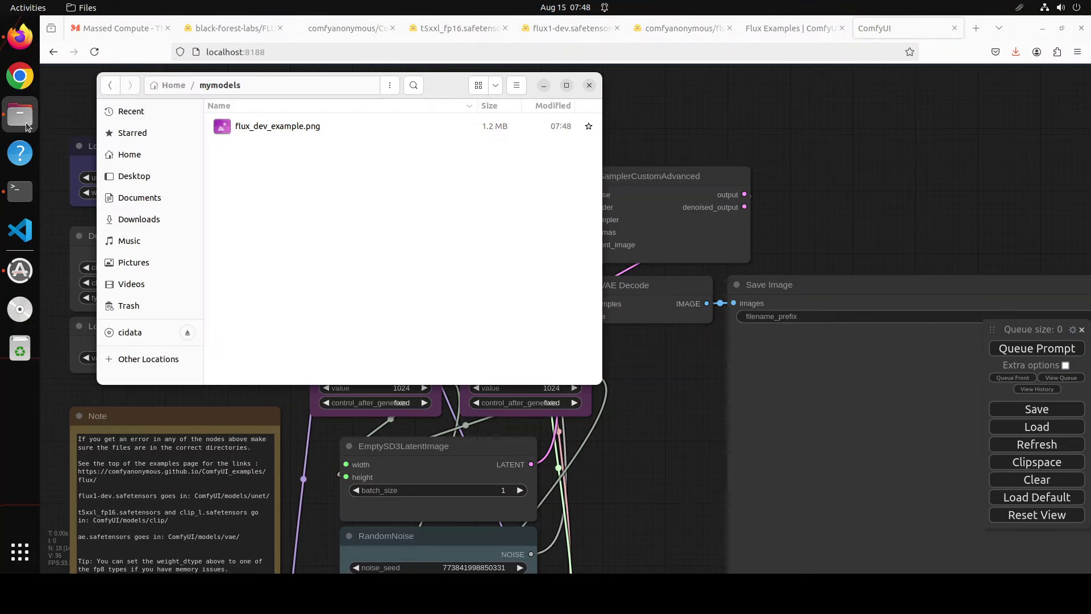
drag(278, 127, 663, 434)
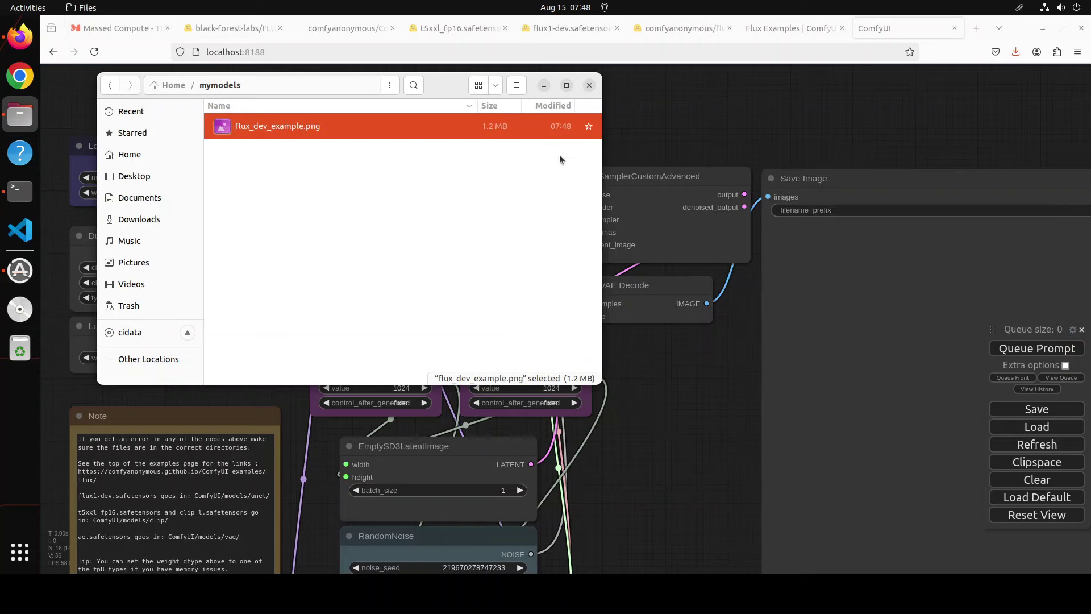
click(544, 86)
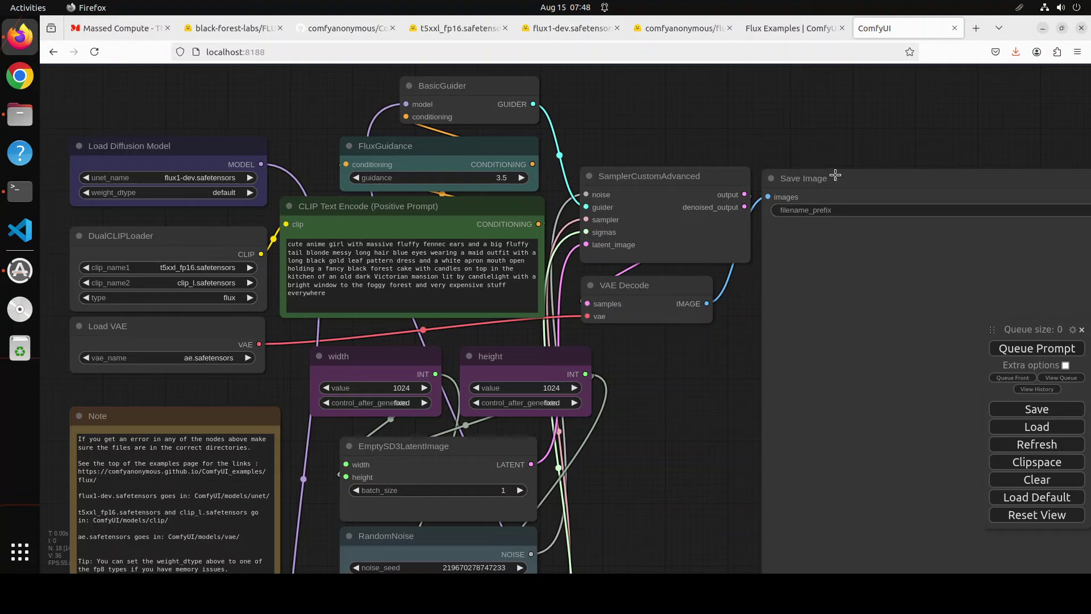
- Queue the fennec maid generation and shift the Save Image node right to uncover SamplerCustomAdvanced
drag(835, 176, 801, 115)
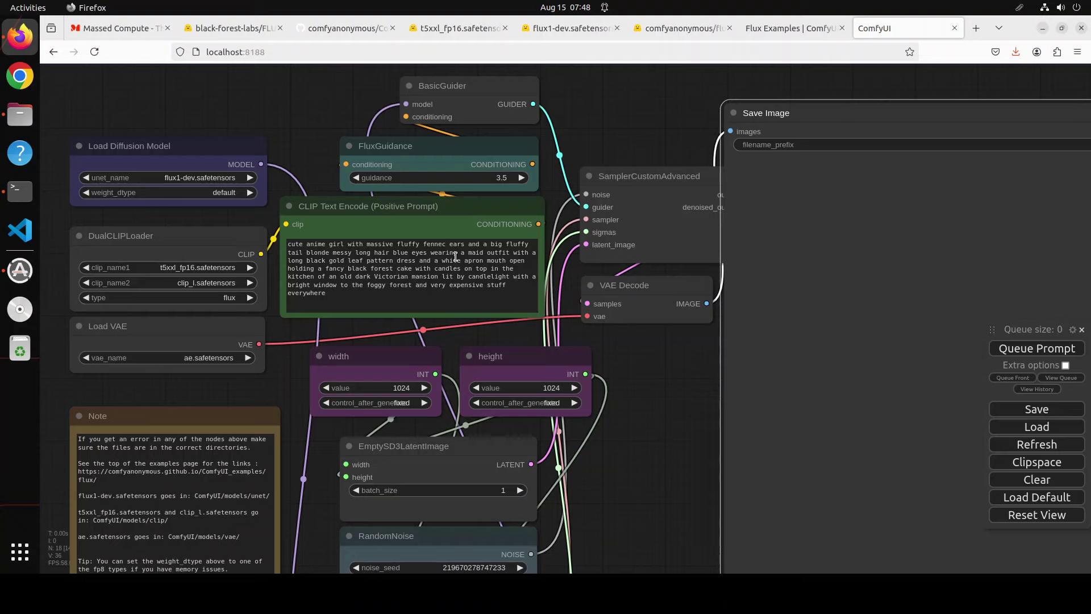
click(1012, 350)
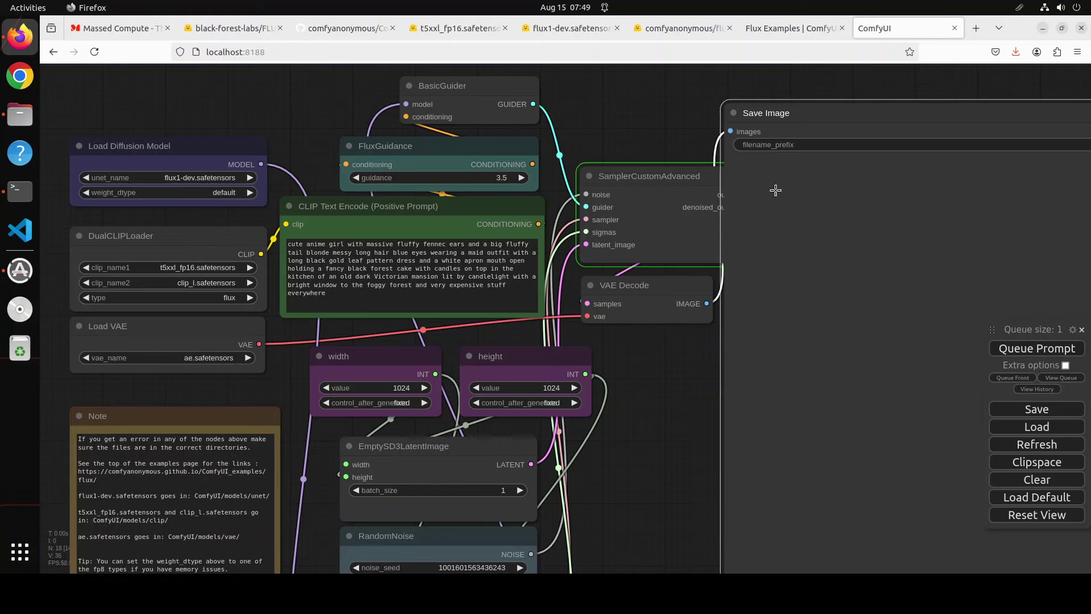
drag(860, 111, 693, 110)
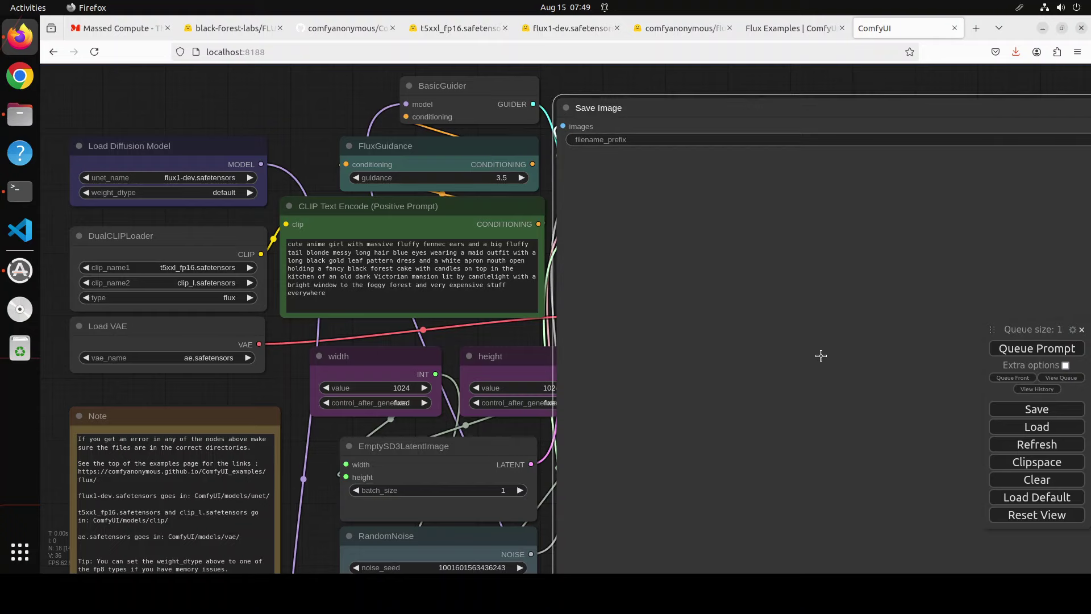
mouse_move(768, 112)
mouse_down()
mouse_move(855, 116)
mouse_move(781, 116)
mouse_up()
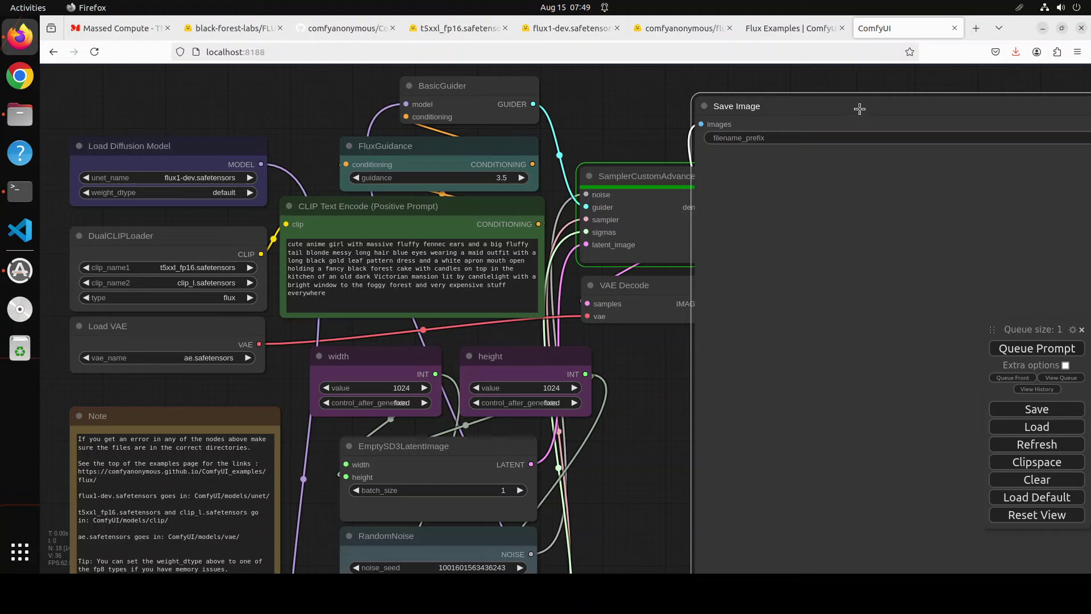
drag(869, 108, 932, 151)
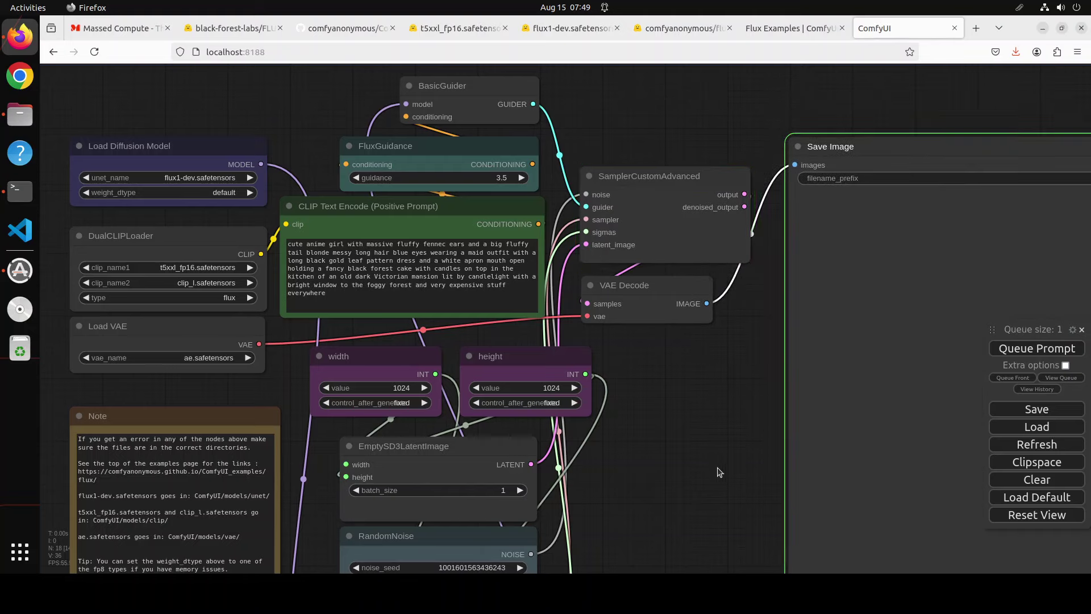
- Pan the graph so the fennec maid holding the candlelit cake shows beside the nodes
drag(646, 410, 508, 295)
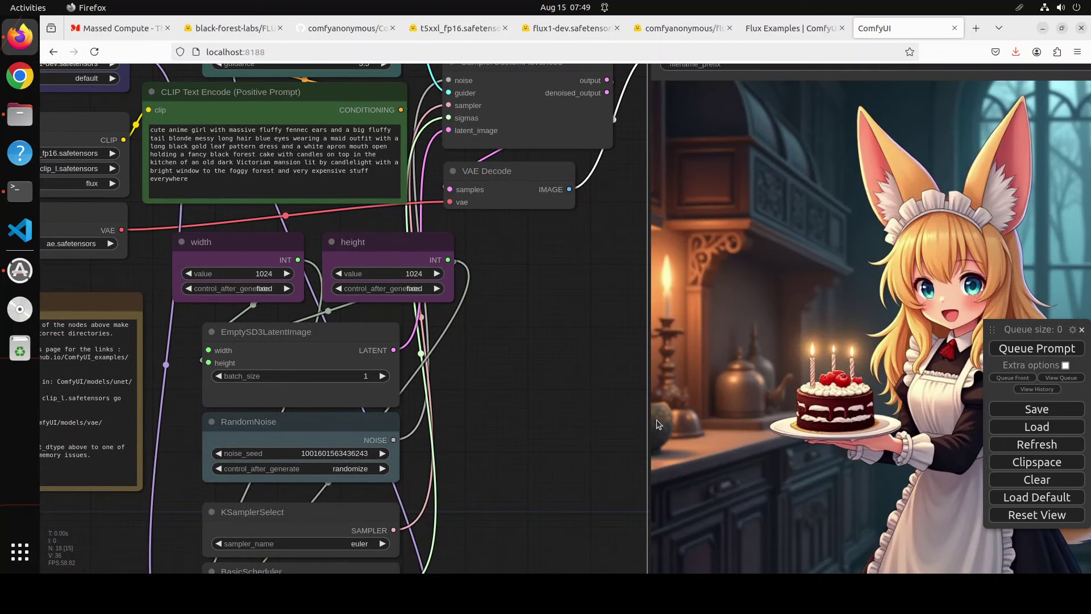
drag(539, 393, 473, 425)
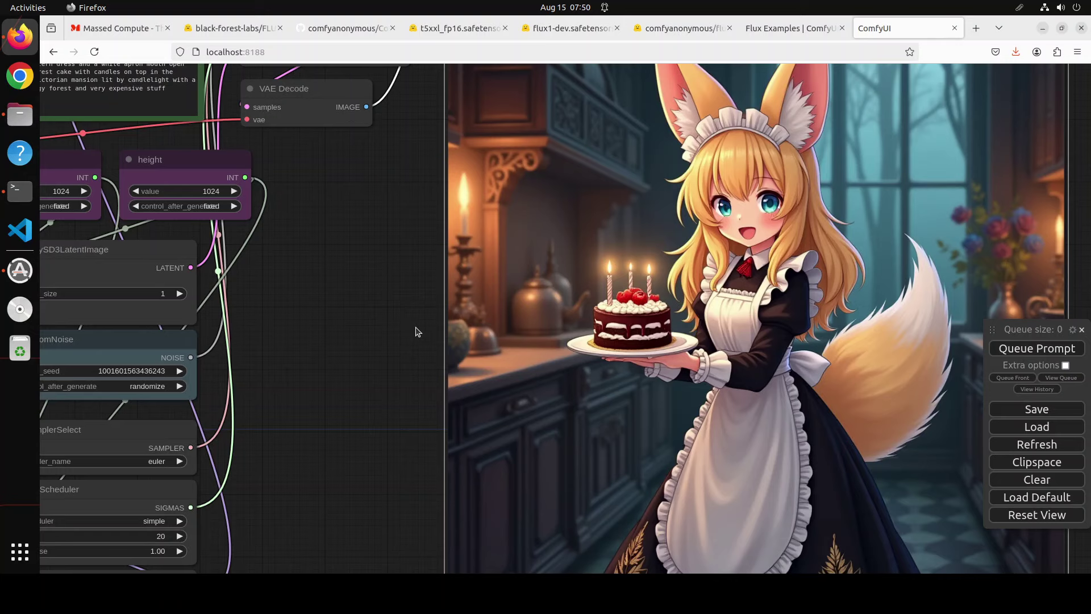
drag(418, 332, 716, 397)
- Replace the positive prompt text with 'A shining star'
click(286, 158)
double_click(293, 159)
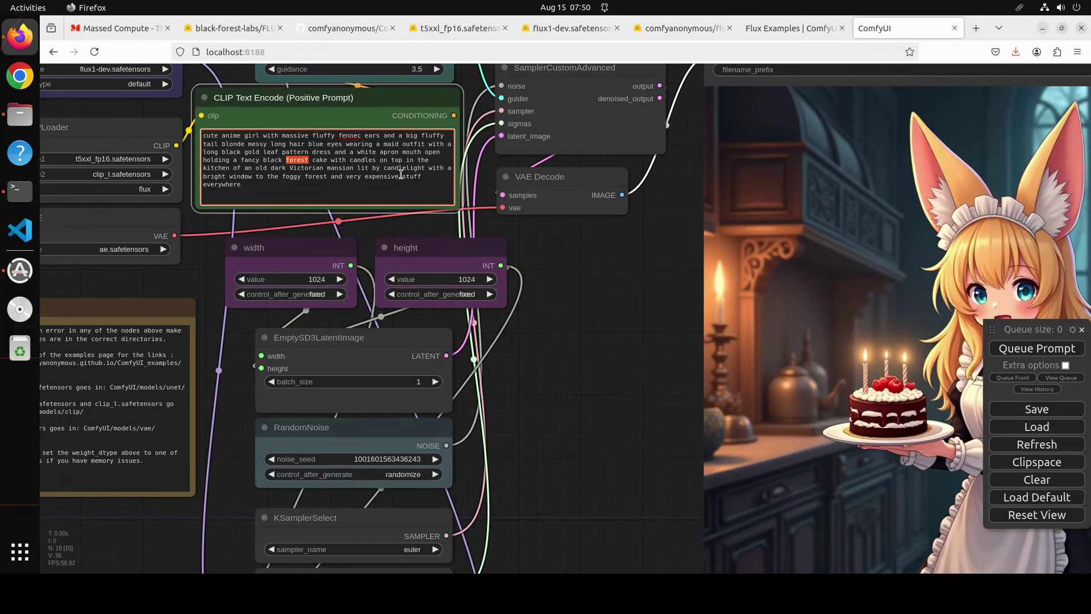
key(ctrl+a)
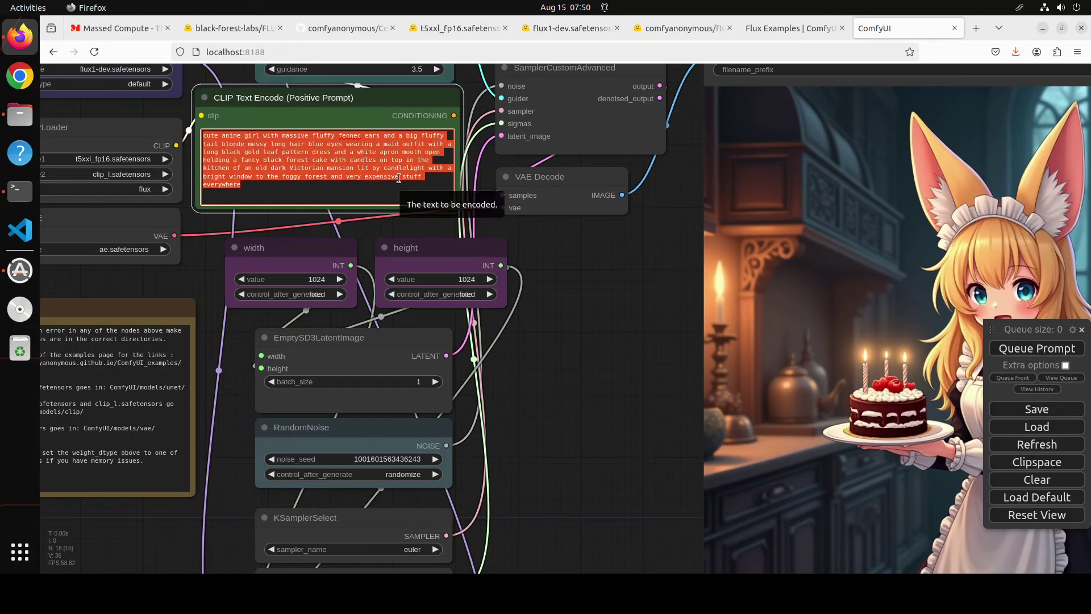
key(BackSpace)
text(A shining star)
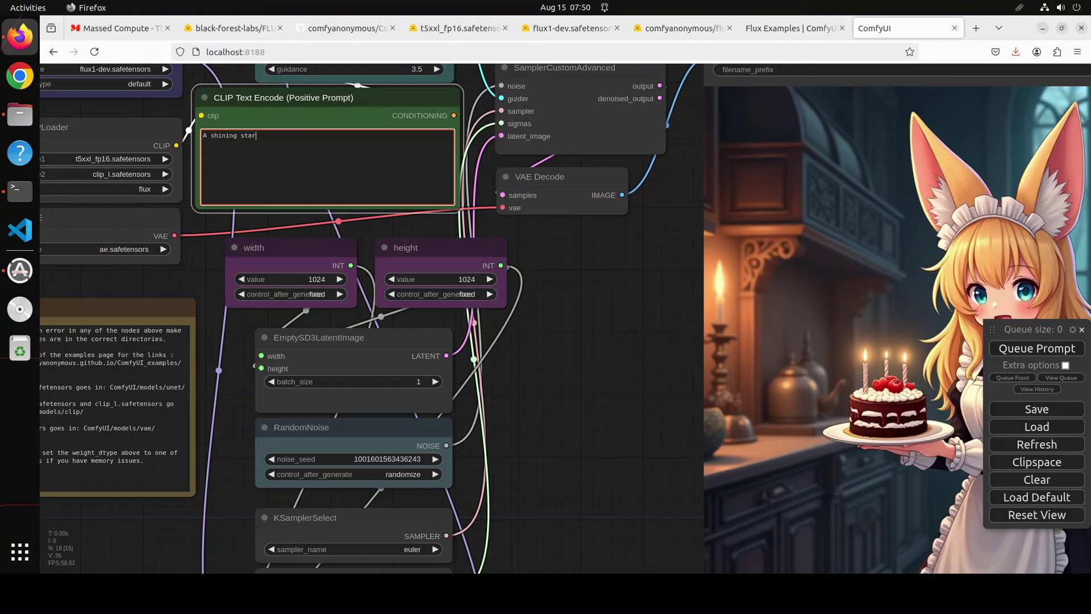
- Queue the star generation and move the queue panel aside to view the golden star
click(1035, 350)
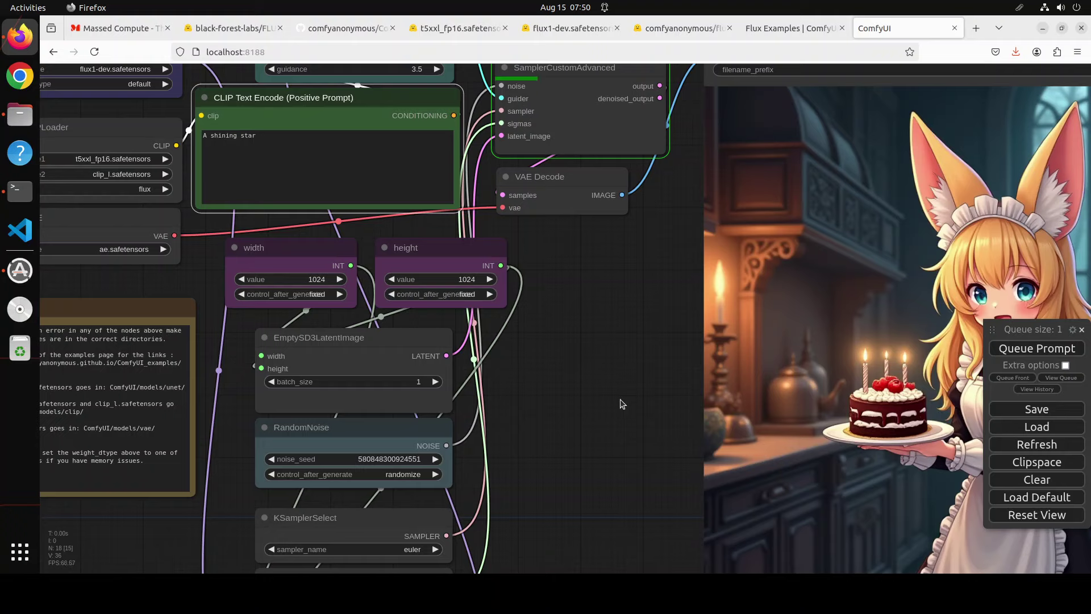
drag(1047, 330, 571, 354)
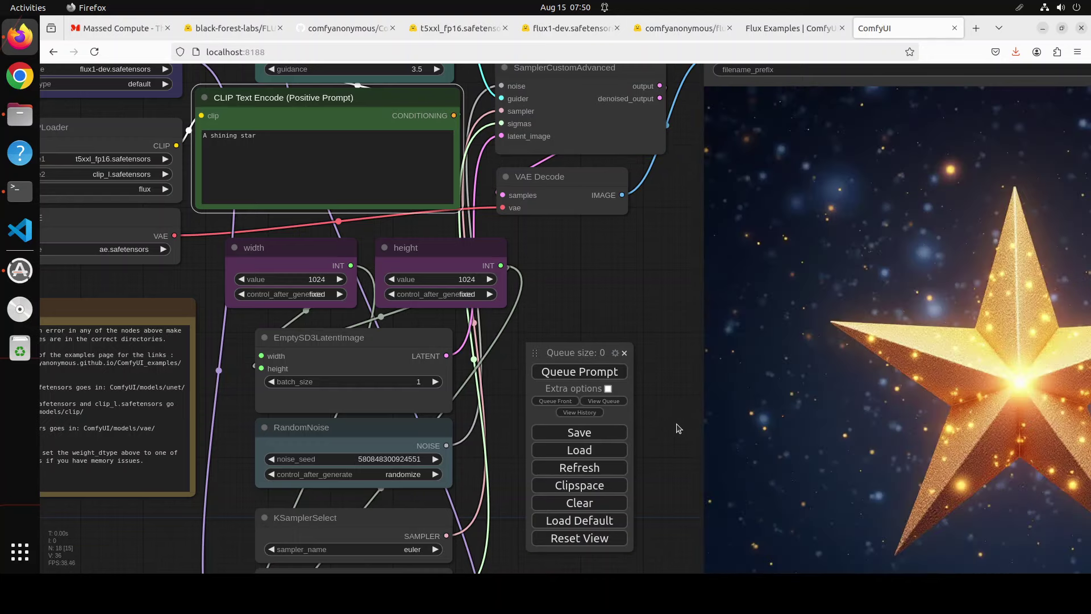
drag(678, 428, 532, 391)
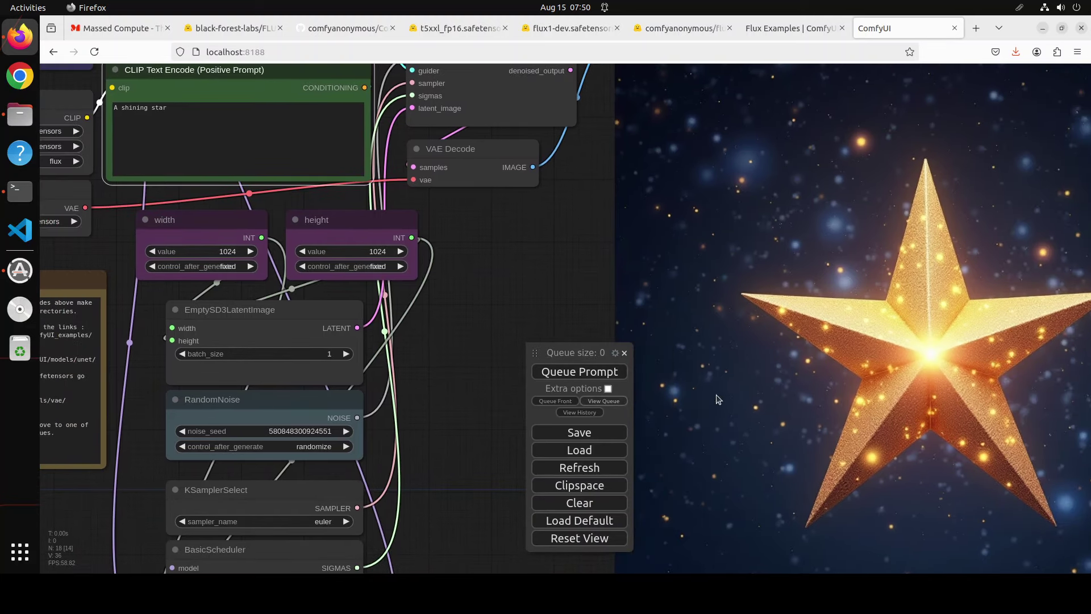
scroll(716, 399, left, 5)
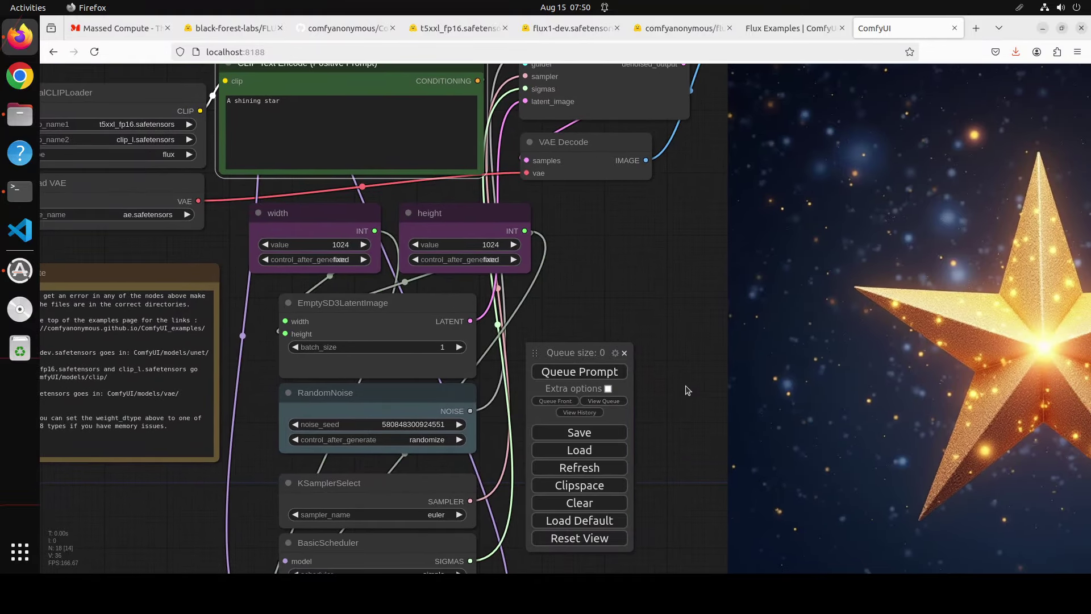
- Queue the gothic princess prompt, then zoom out and pan to view the purple-gowned princess
scroll(687, 389, right, 2)
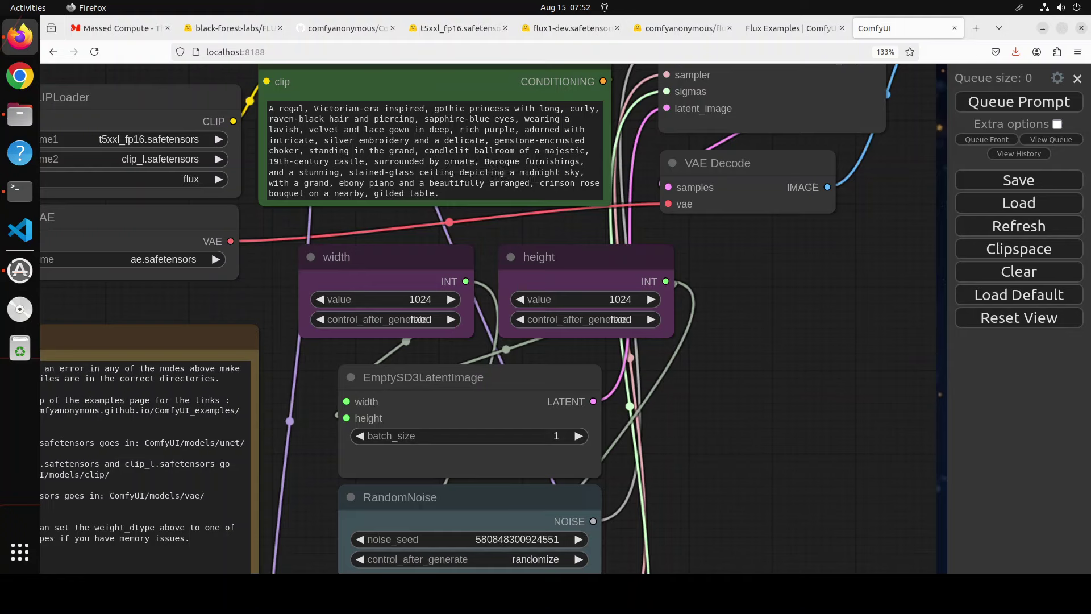
click(1040, 102)
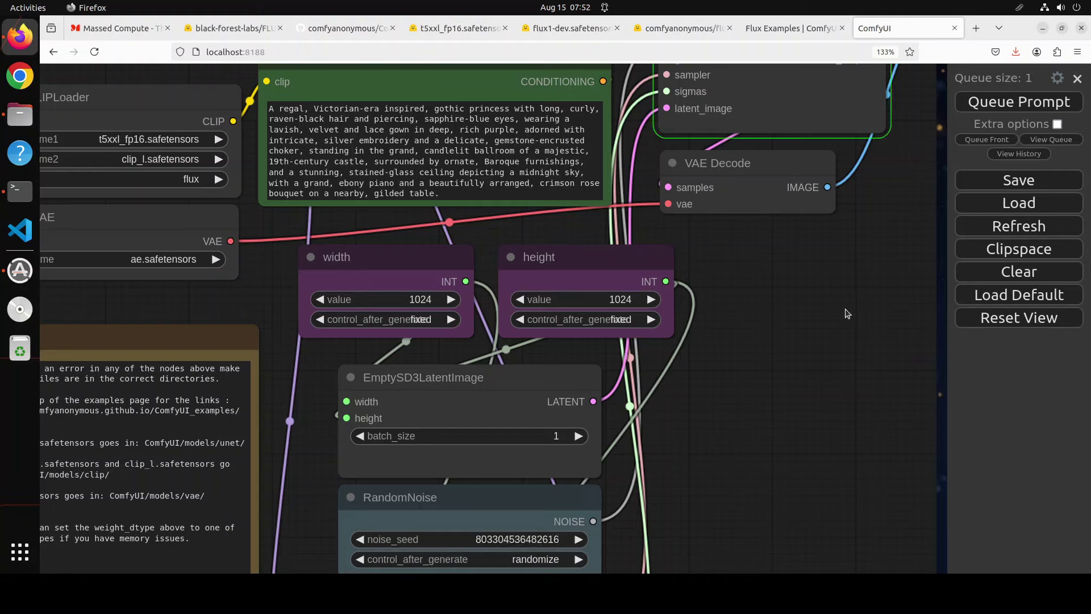
scroll(754, 347, down, 1)
scroll(755, 347, down, 1)
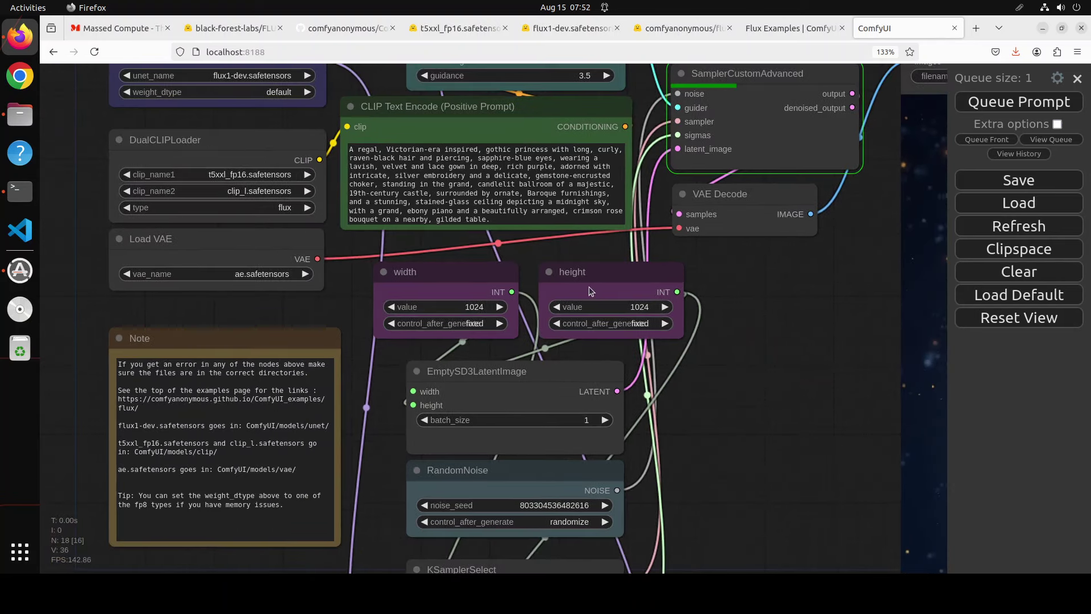
drag(588, 286, 219, 323)
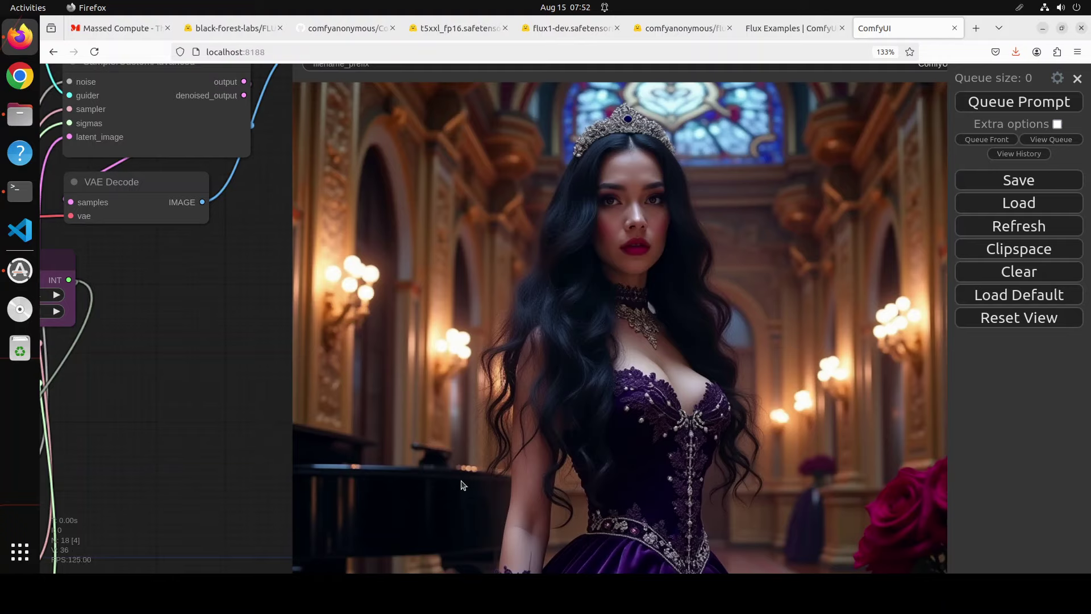
- Scroll the canvas down and back up around the princess preview
scroll(465, 225, down, 5)
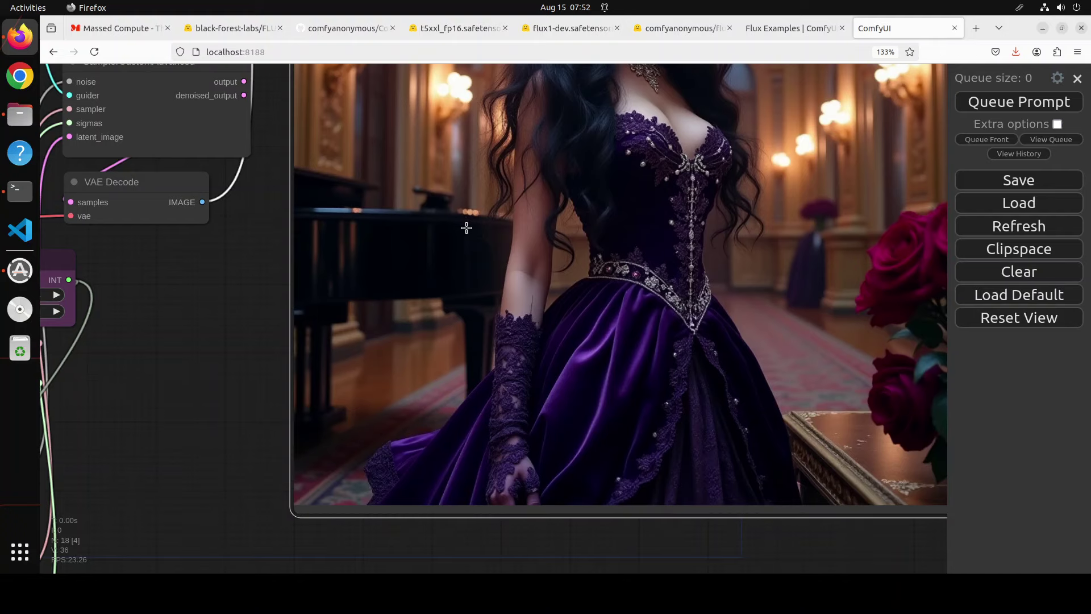
scroll(470, 244, up, 3)
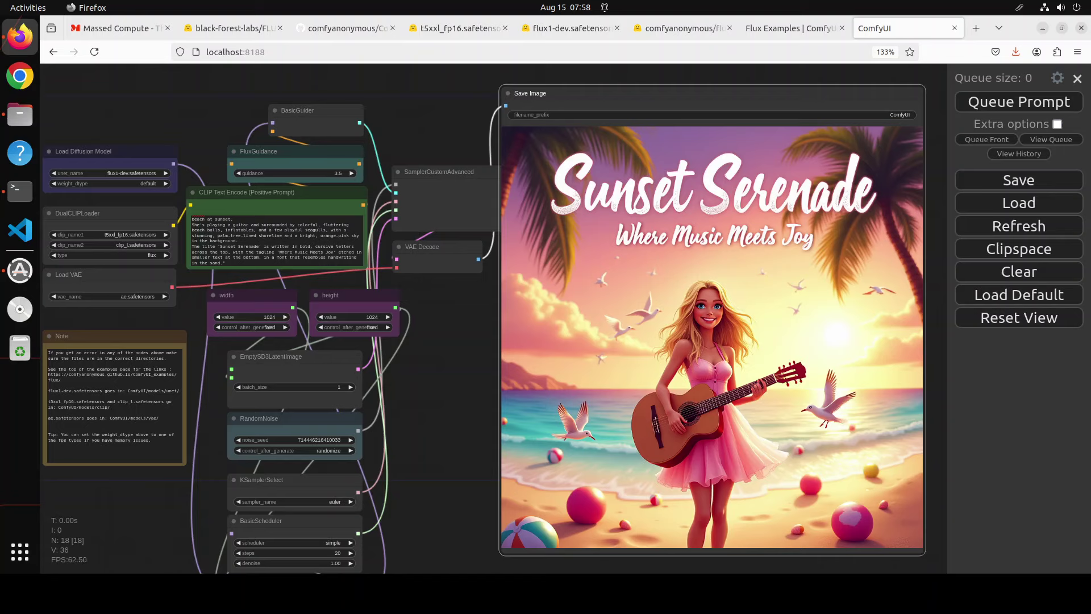
- Paste the Mythic Realms prompt over the Sunset Serenade text and queue the fantasy poster
click(240, 240)
key(ctrl+a)
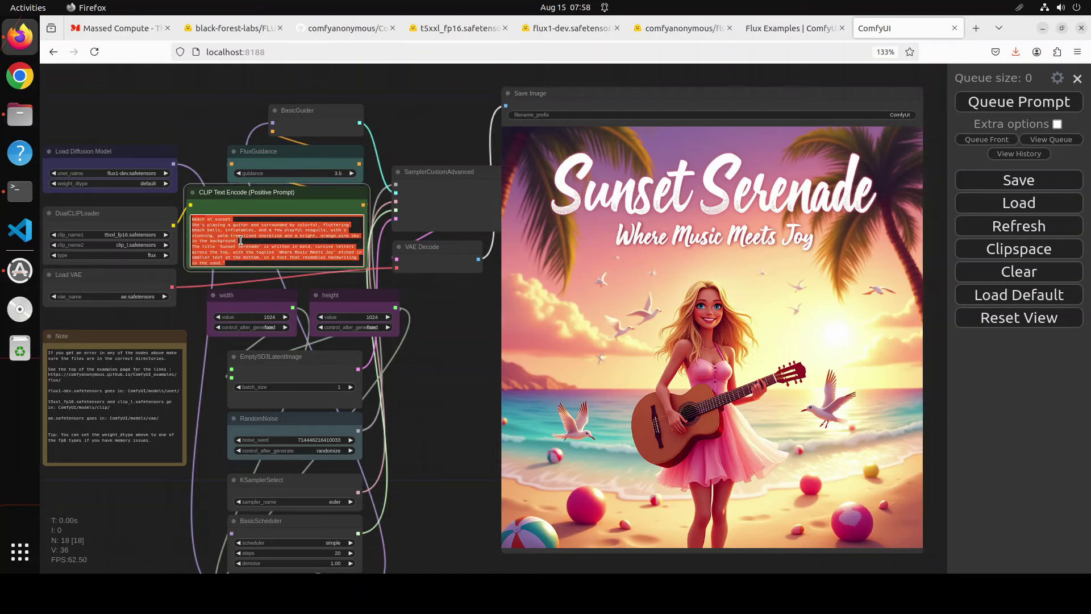
key(ctrl+v)
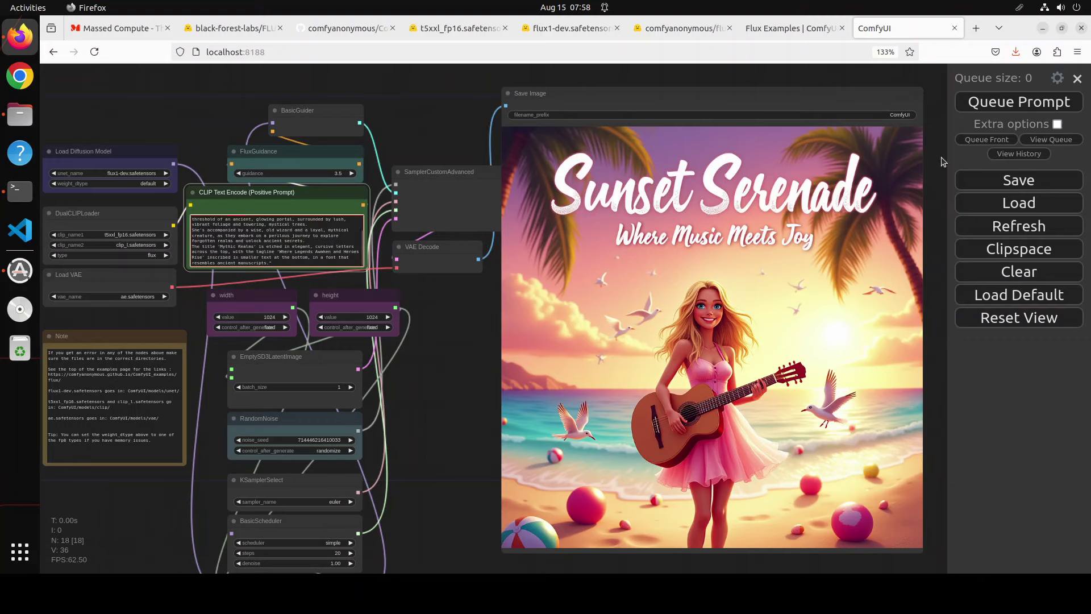
click(1006, 106)
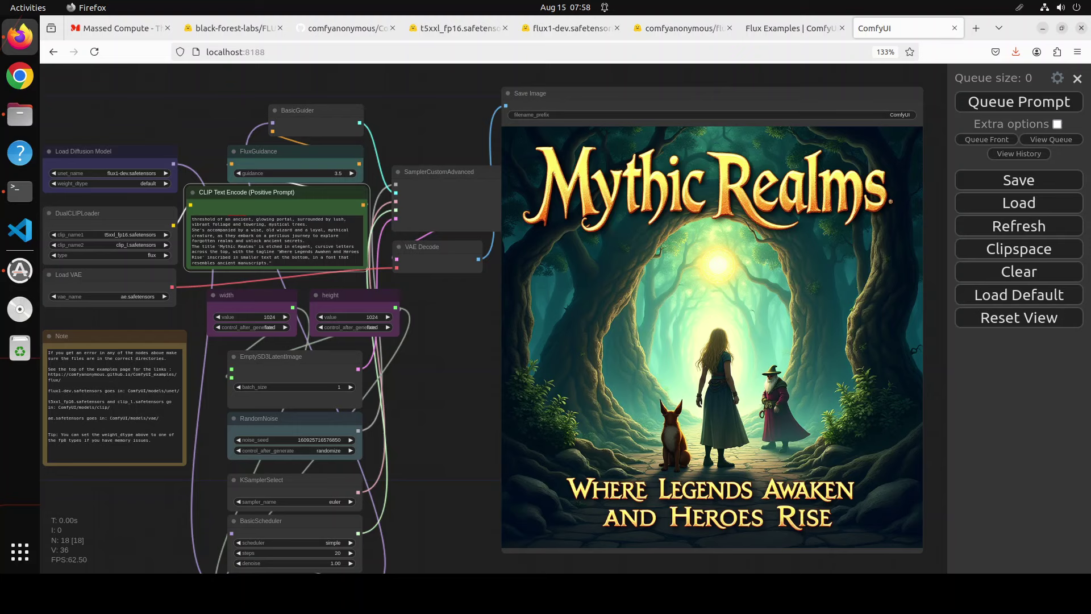
click(574, 31)
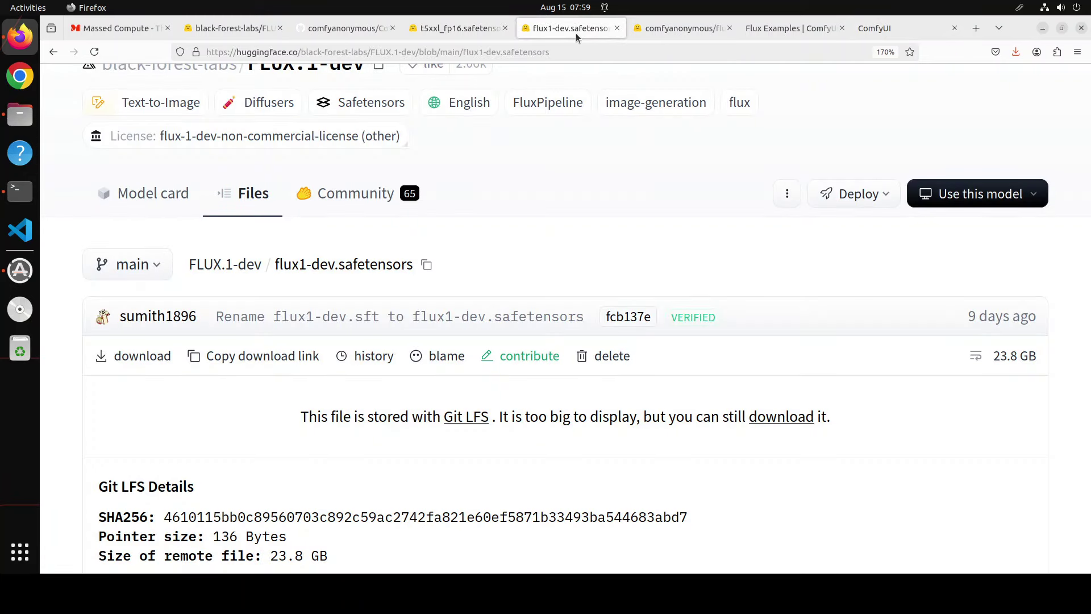
click(891, 29)
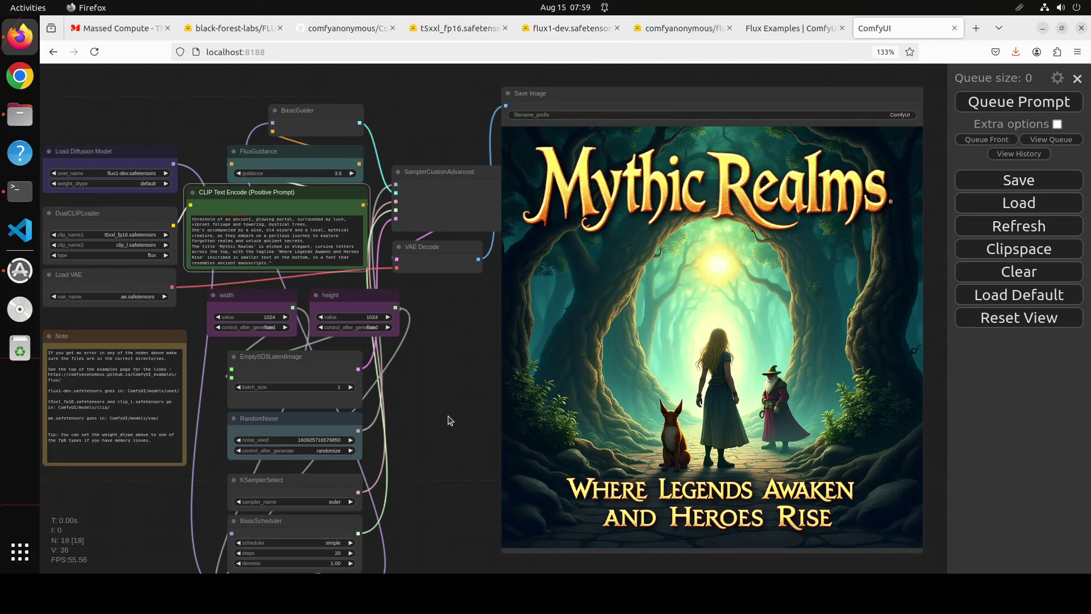